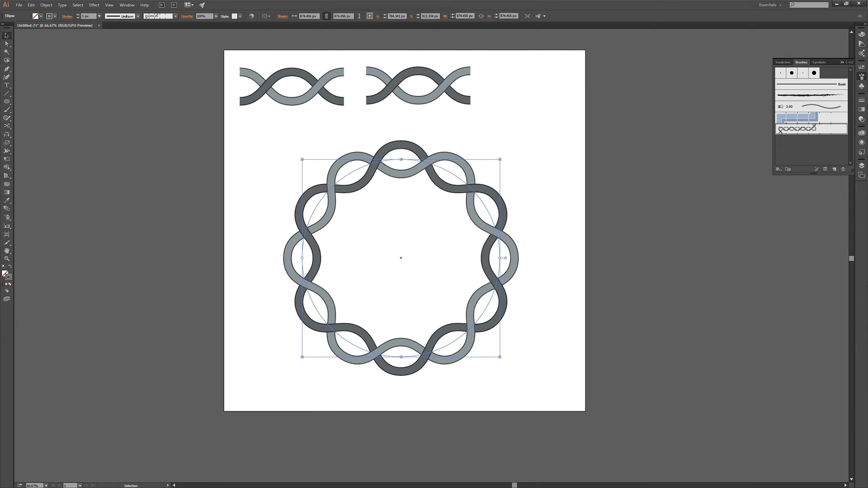
{"action": "left_click_drag", "start_coordinate": [490, 62], "coordinate": [365, 109]}
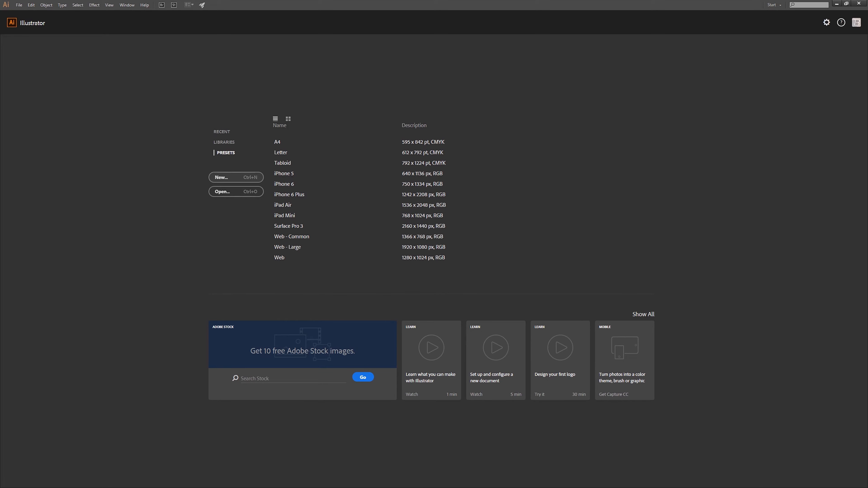
Create a new 1600 x 1600 px RGB document with one artboard.
{"action": "left_click", "coordinate": [222, 177]}
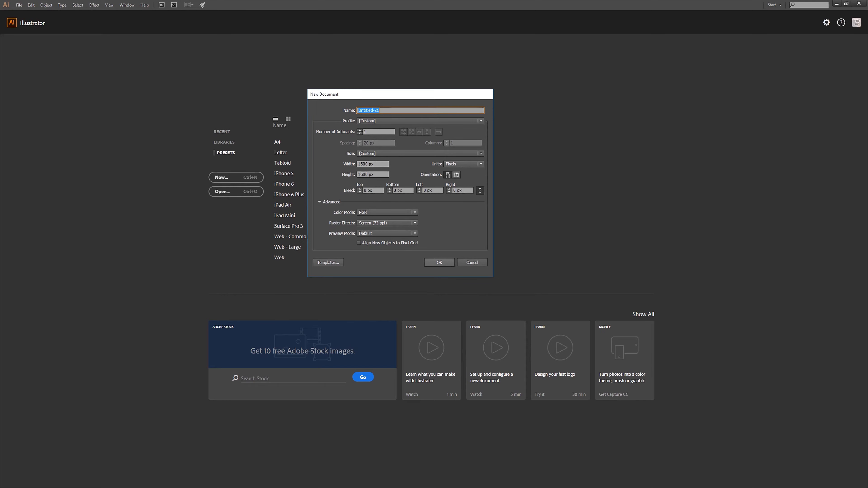
{"action": "key", "text": "Return"}
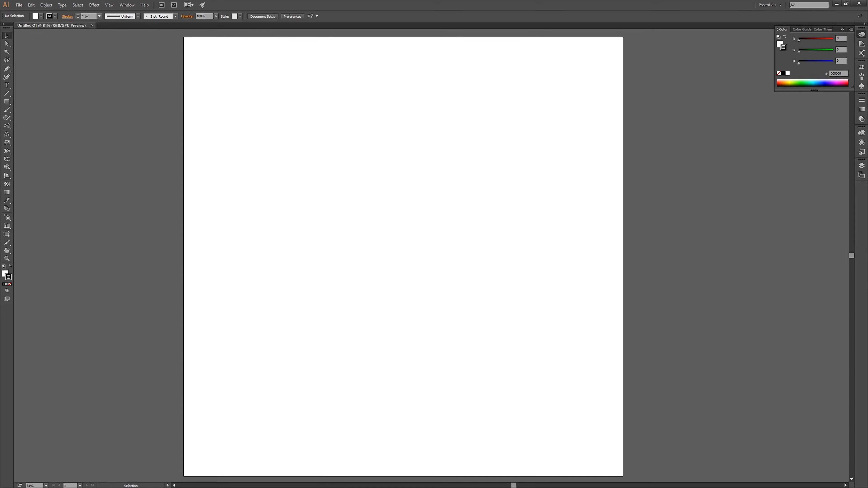
Draw a straight horizontal line about 1153 px long across the middle of the artboard.
{"action": "key", "text": "backslash"}
{"action": "mouse_move", "coordinate": [235, 265]}
{"action": "left_mouse_down"}
{"action": "mouse_move", "coordinate": [356, 240]}
{"action": "mouse_move", "coordinate": [469, 240]}
{"action": "mouse_move", "coordinate": [516, 260]}
{"action": "mouse_move", "coordinate": [543, 251]}
{"action": "mouse_move", "coordinate": [544, 265]}
{"action": "left_mouse_up"}
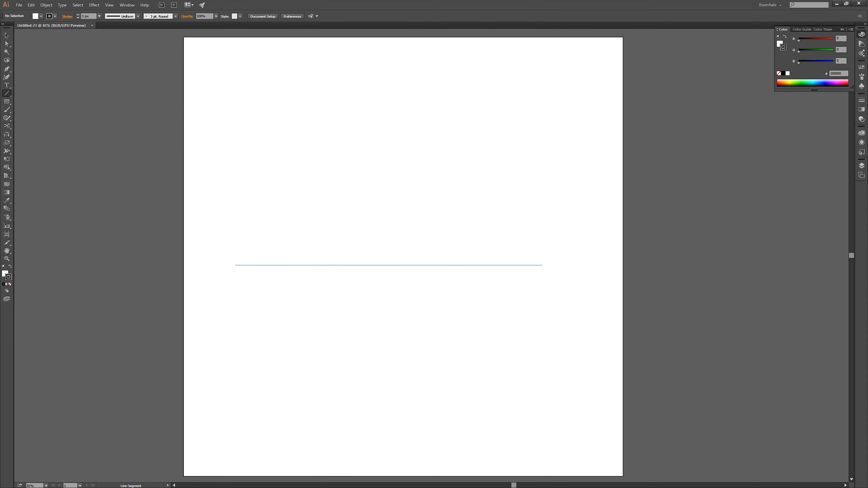
{"action": "left_click_drag", "start_coordinate": [542, 265], "coordinate": [549, 265]}
{"action": "left_click_drag", "start_coordinate": [555, 265], "coordinate": [552, 265]}
{"action": "key", "text": "v"}
{"action": "left_click", "coordinate": [371, 232]}
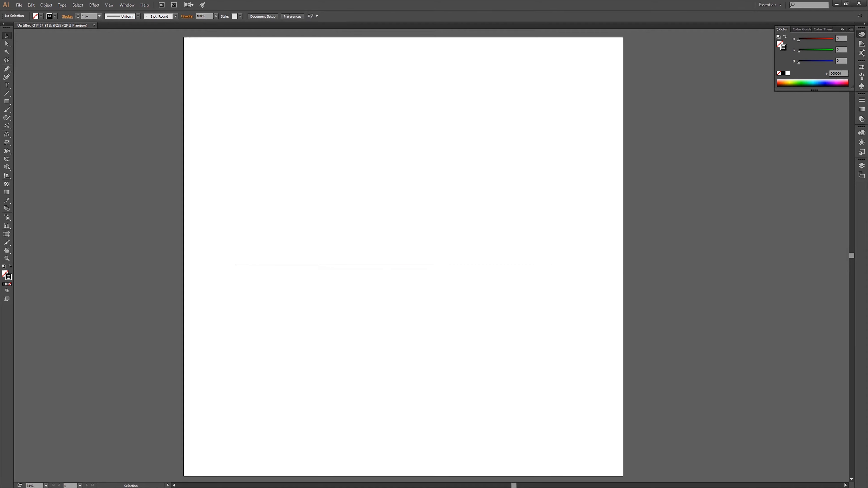
Set the horizontal line's stroke weight to 30 px.
{"action": "left_click_drag", "start_coordinate": [365, 235], "coordinate": [432, 292]}
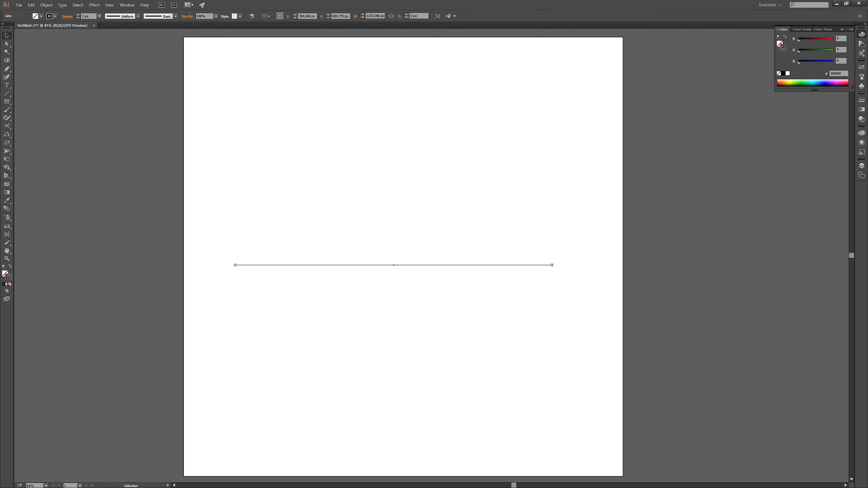
{"action": "left_click", "coordinate": [99, 16]}
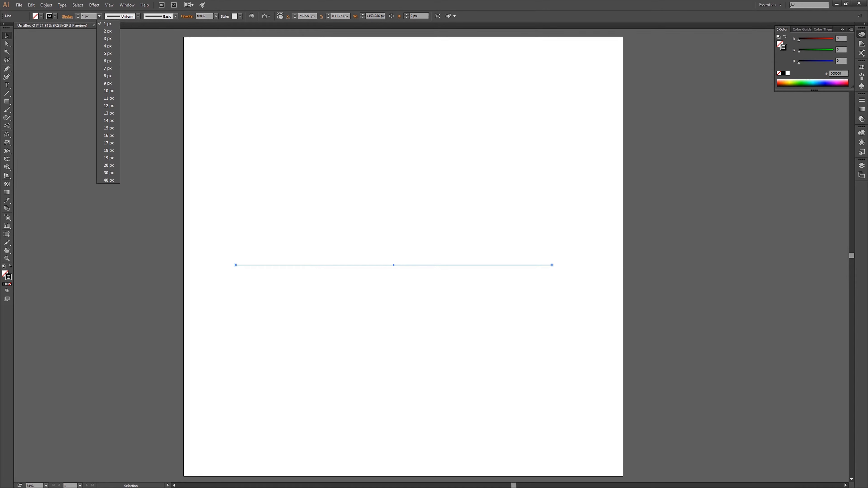
{"action": "left_click", "coordinate": [109, 172]}
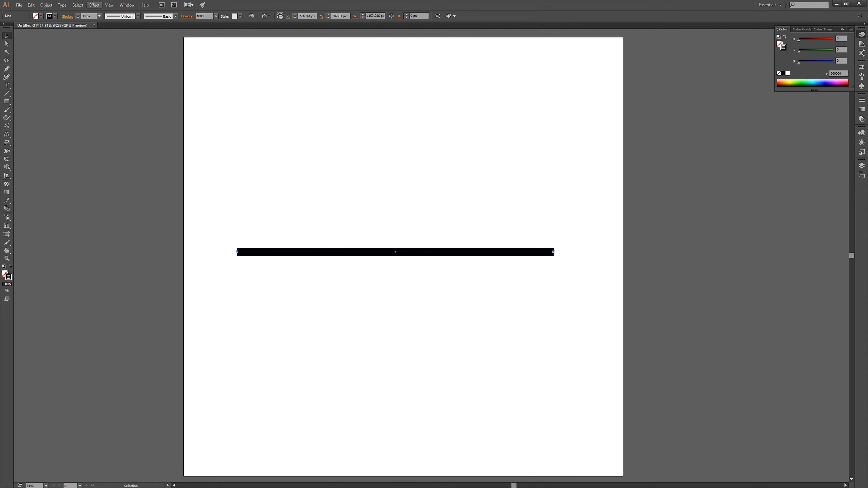
Apply a Zig Zag effect to the line with size 65 px absolute, 4 ridges per segment and smooth points.
{"action": "left_click", "coordinate": [94, 4]}
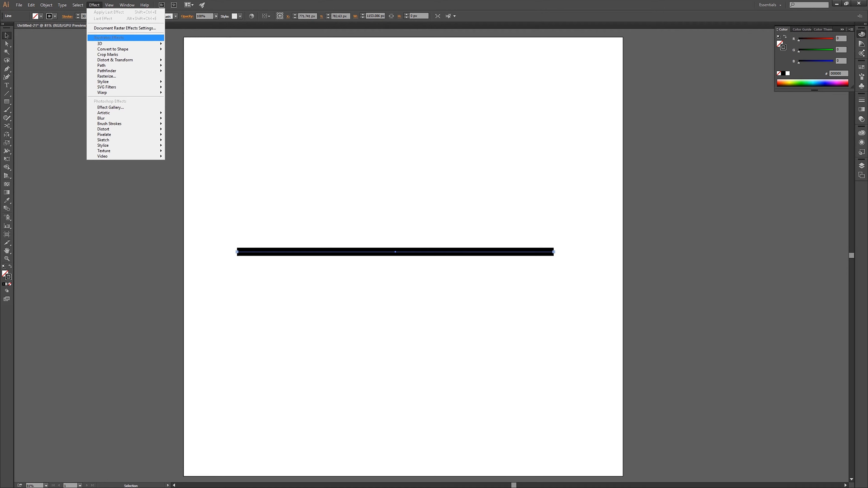
{"action": "mouse_move", "coordinate": [115, 60]}
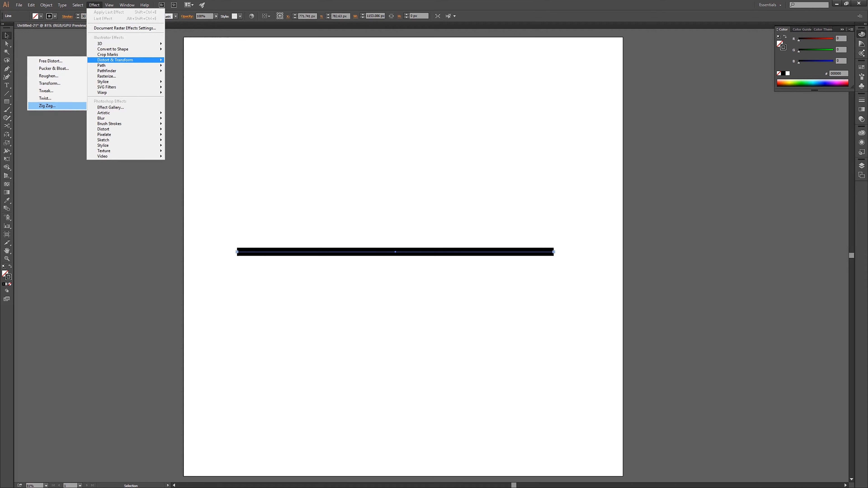
{"action": "left_click", "coordinate": [48, 105]}
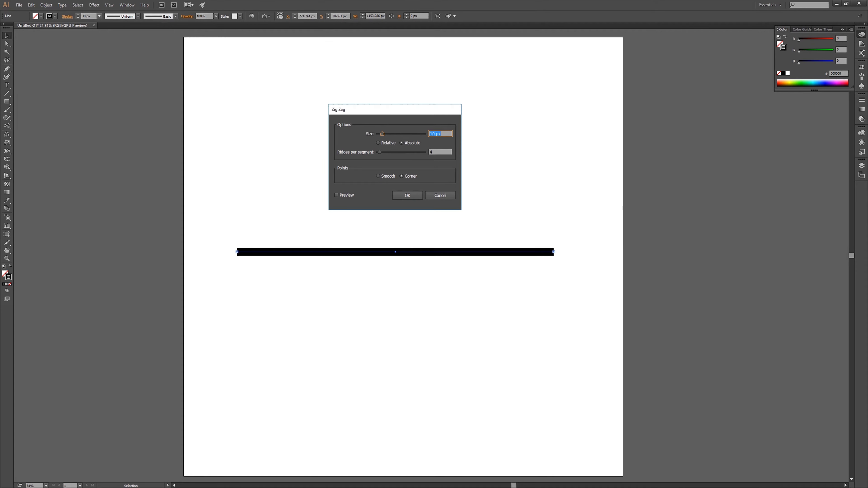
{"action": "mouse_move", "coordinate": [383, 110]}
{"action": "left_mouse_down"}
{"action": "mouse_move", "coordinate": [367, 107]}
{"action": "mouse_move", "coordinate": [377, 105]}
{"action": "left_mouse_up"}
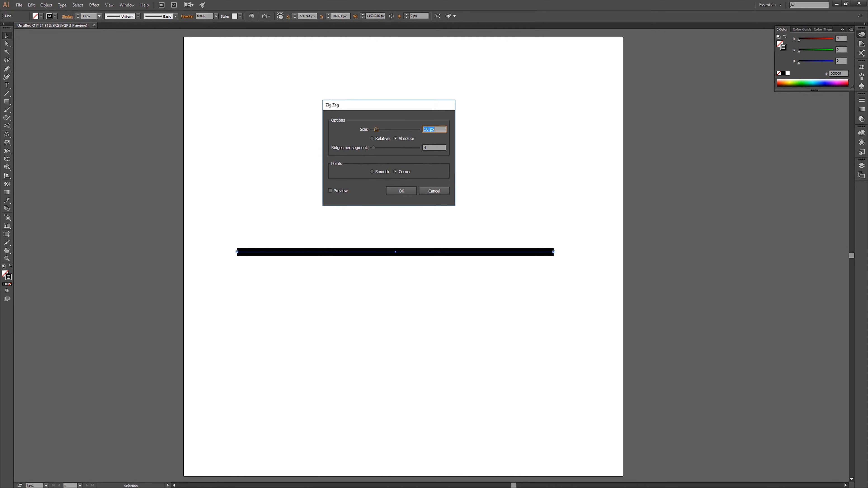
{"action": "left_click", "coordinate": [330, 190]}
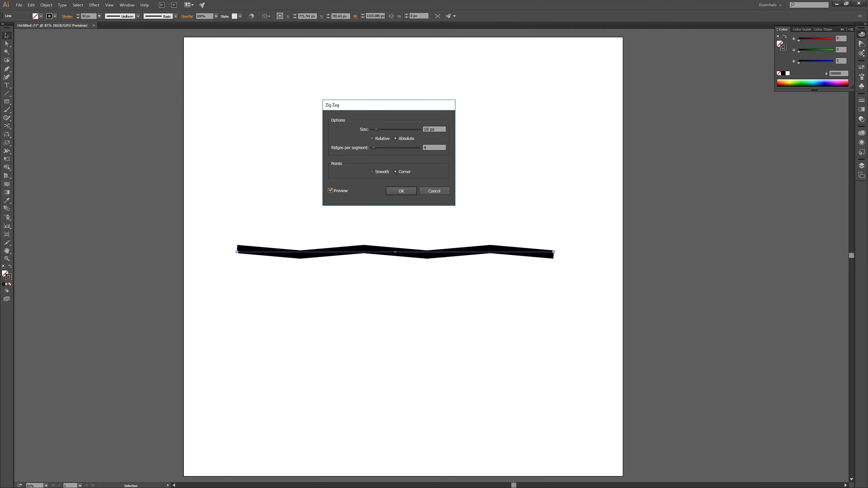
{"action": "left_click_drag", "start_coordinate": [377, 129], "coordinate": [353, 81]}
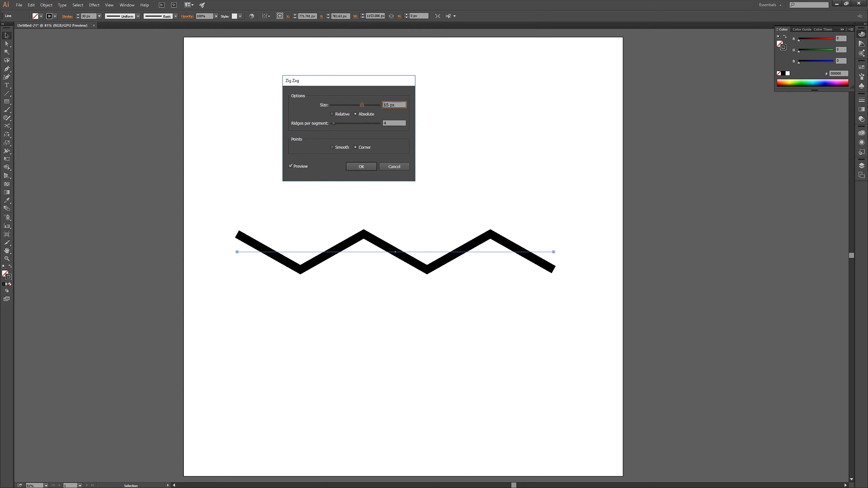
{"action": "left_click", "coordinate": [332, 148]}
{"action": "left_click", "coordinate": [361, 167]}
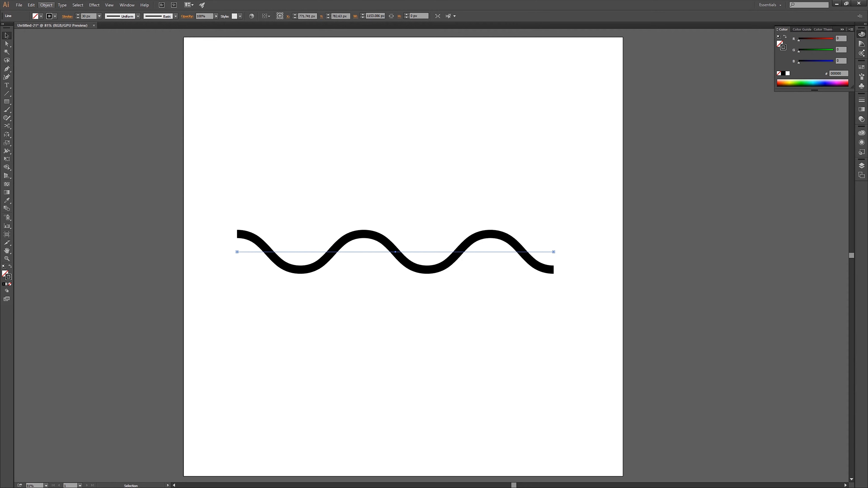
Expand the wave's appearance and delete its last three anchor points, leaving a single trough between two crests.
{"action": "left_click", "coordinate": [47, 5]}
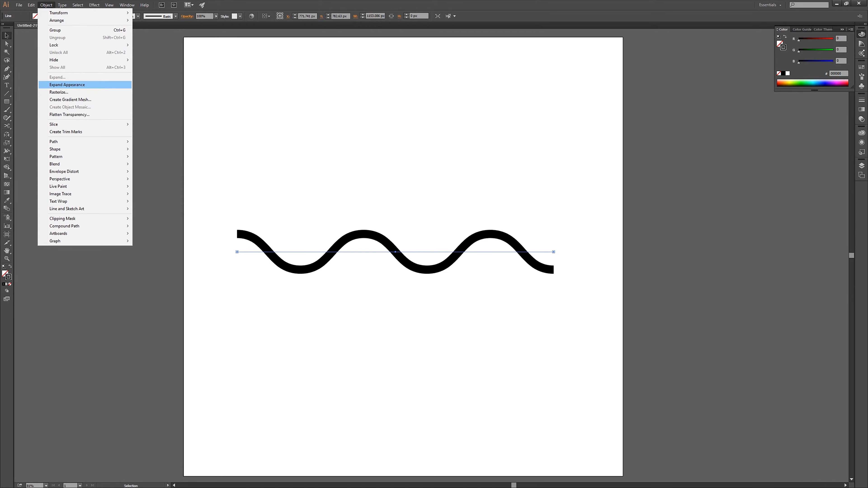
{"action": "left_click", "coordinate": [66, 85]}
{"action": "key", "text": "a"}
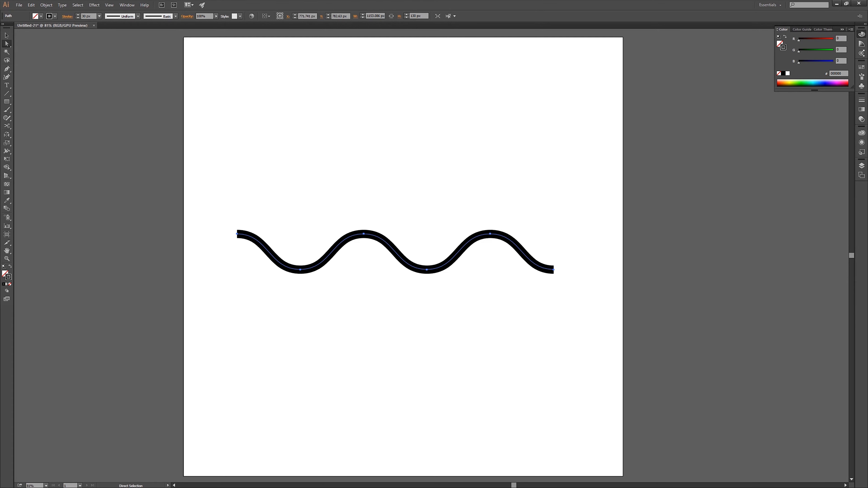
{"action": "left_click_drag", "start_coordinate": [595, 178], "coordinate": [414, 329]}
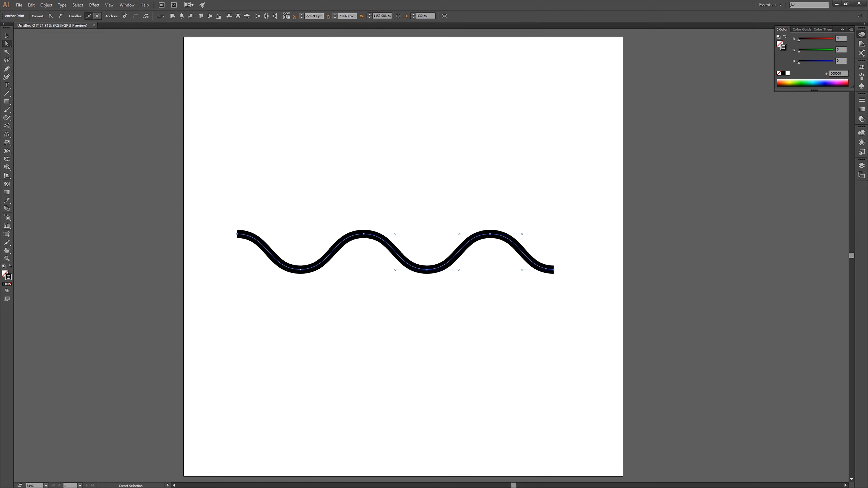
{"action": "key", "text": "Delete"}
{"action": "key", "text": "v"}
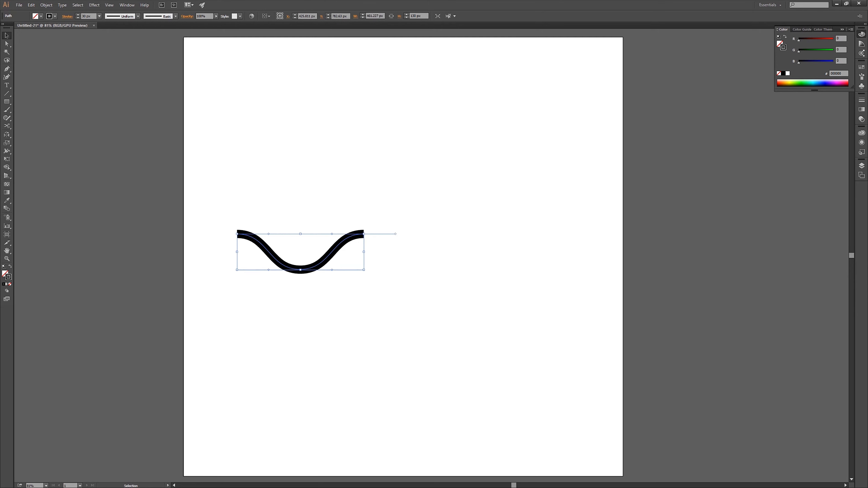
{"action": "key", "text": "ctrl+shift+a"}
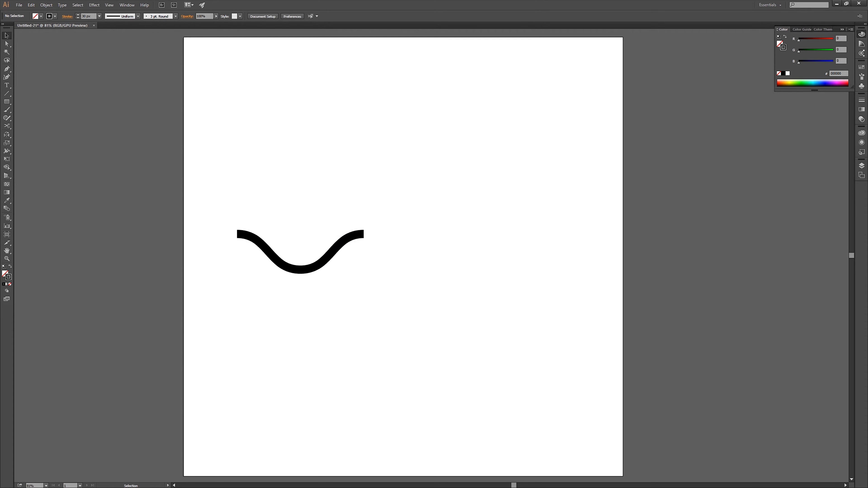
Move the trimmed curve to near the middle of the artboard and keep it selected.
{"action": "left_click_drag", "start_coordinate": [332, 250], "coordinate": [419, 250]}
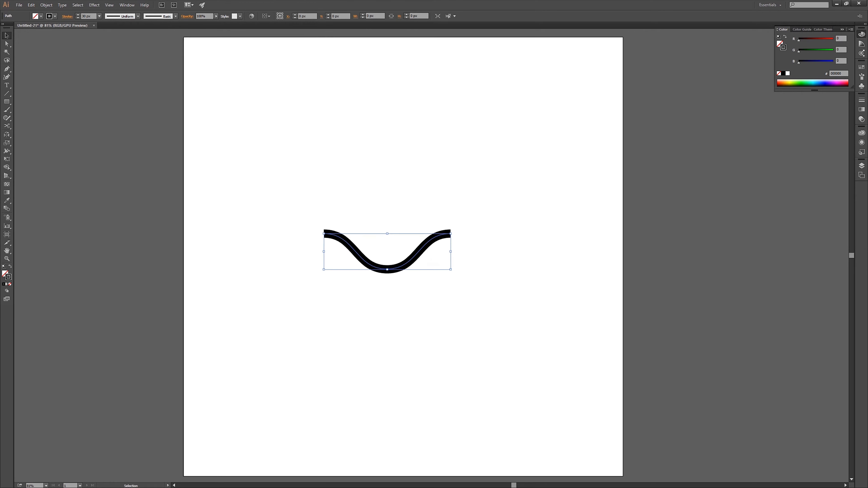
{"action": "left_click", "coordinate": [383, 220]}
{"action": "left_click_drag", "start_coordinate": [383, 220], "coordinate": [366, 251]}
{"action": "key", "text": "ctrl+shift+a"}
{"action": "left_click_drag", "start_coordinate": [392, 214], "coordinate": [429, 304]}
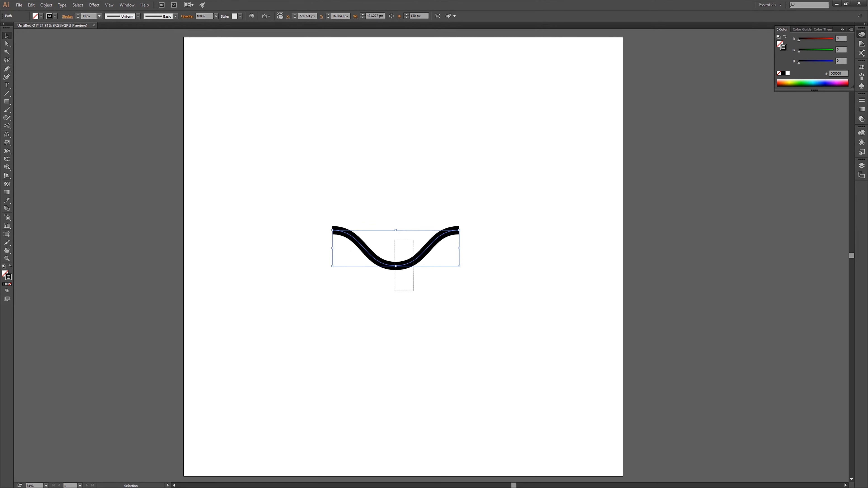
{"action": "key", "text": "a"}
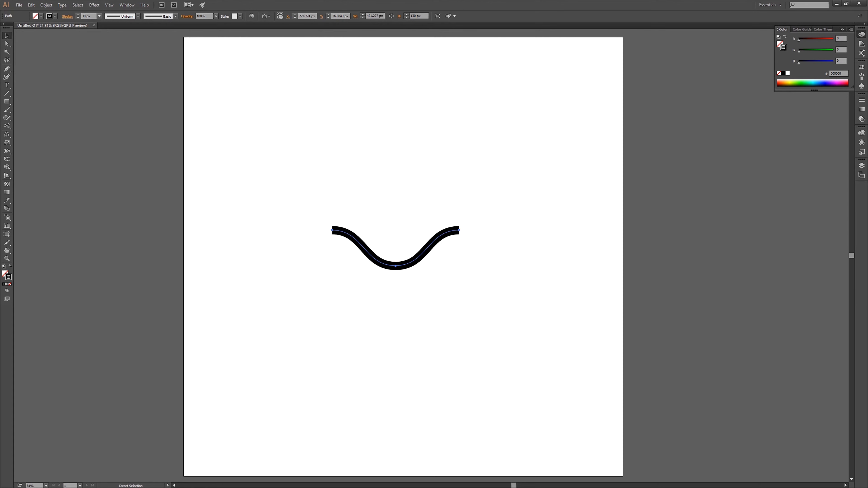
{"action": "key", "text": "v"}
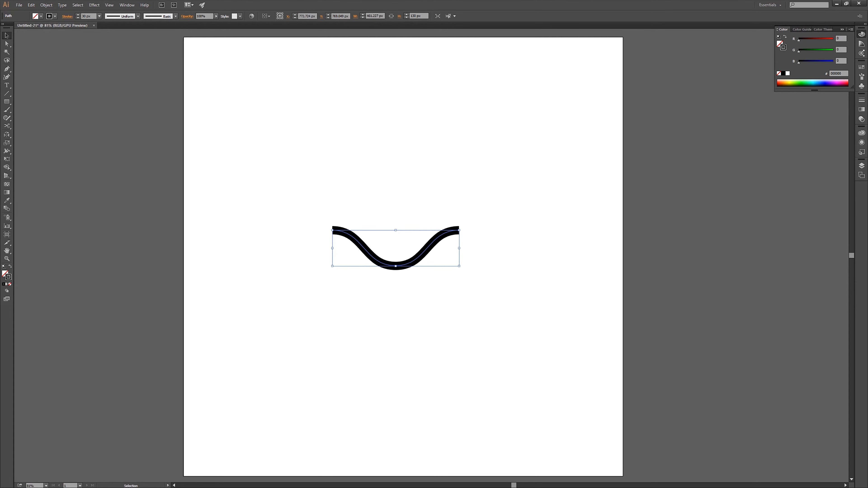
{"action": "mouse_move", "coordinate": [463, 226]}
{"action": "left_mouse_down"}
{"action": "mouse_move", "coordinate": [429, 186]}
{"action": "mouse_move", "coordinate": [376, 179]}
{"action": "mouse_move", "coordinate": [334, 212]}
{"action": "mouse_move", "coordinate": [328, 265]}
{"action": "mouse_move", "coordinate": [429, 185]}
{"action": "mouse_move", "coordinate": [462, 224]}
{"action": "left_mouse_up"}
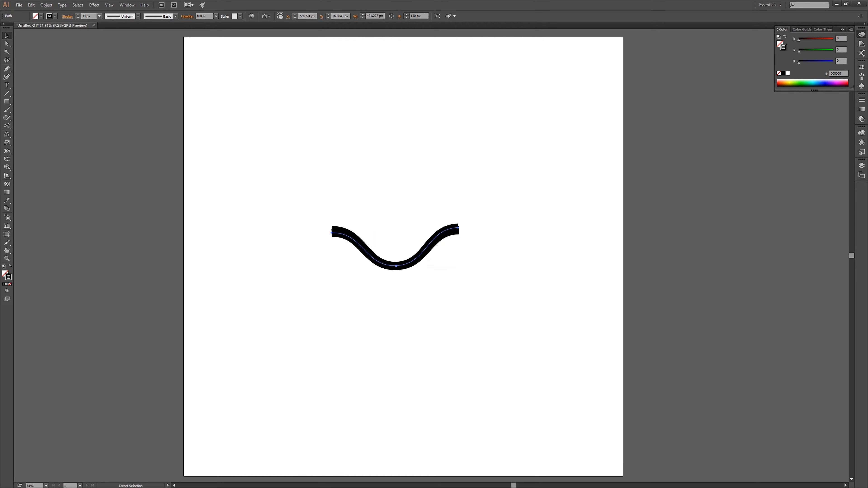
{"action": "key", "text": "ctrl+z"}
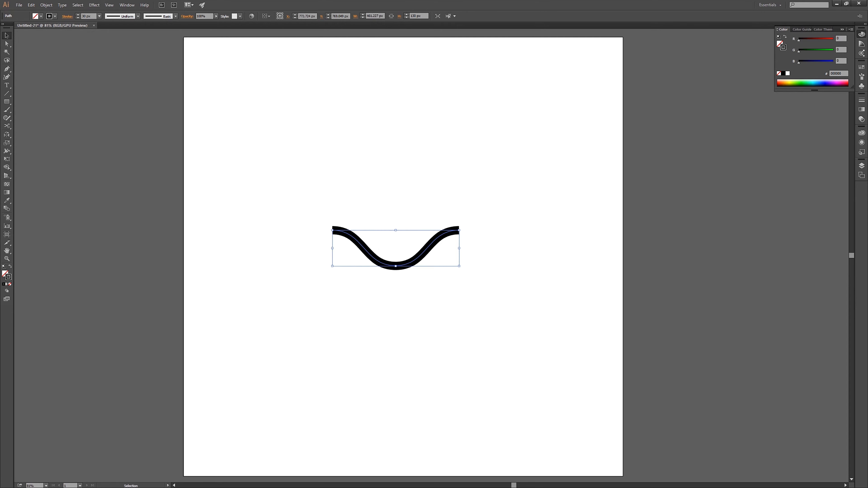
Add a copy of the curve at the same position, rotated 180°, so that two strands cross each other.
{"action": "mouse_move", "coordinate": [463, 228]}
{"action": "left_mouse_down"}
{"action": "mouse_move", "coordinate": [434, 190]}
{"action": "mouse_move", "coordinate": [376, 181]}
{"action": "mouse_move", "coordinate": [333, 214]}
{"action": "mouse_move", "coordinate": [328, 267]}
{"action": "left_mouse_up"}
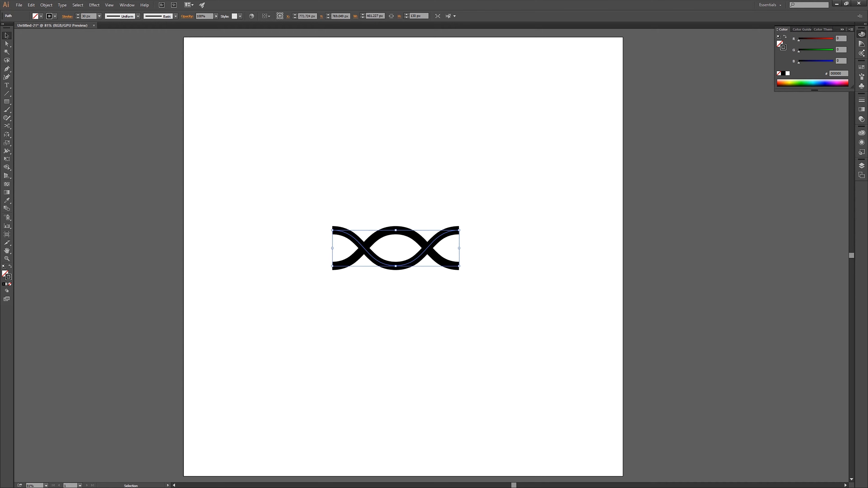
Switch the colour sliders to HSB and set the stroke brightness of the strand with the central trough to 60%.
{"action": "left_click", "coordinate": [851, 29]}
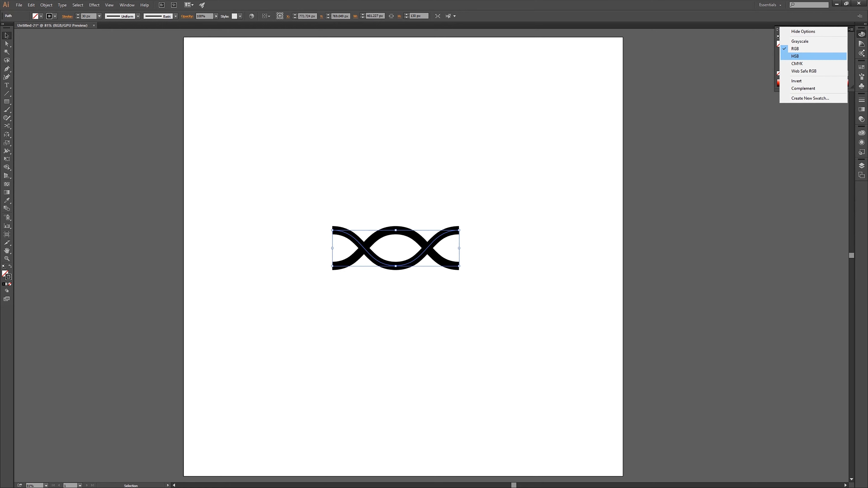
{"action": "left_click", "coordinate": [795, 56]}
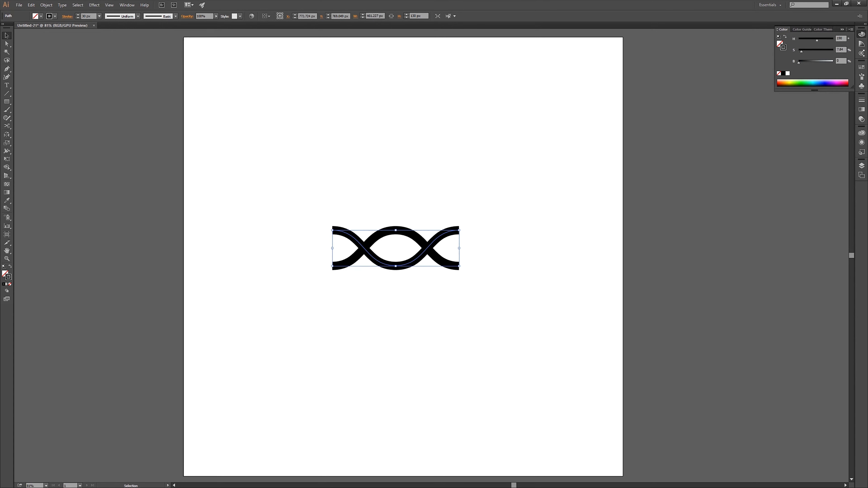
{"action": "left_click_drag", "start_coordinate": [799, 63], "coordinate": [816, 63]}
{"action": "type", "text": "60"}
{"action": "key", "text": "Return"}
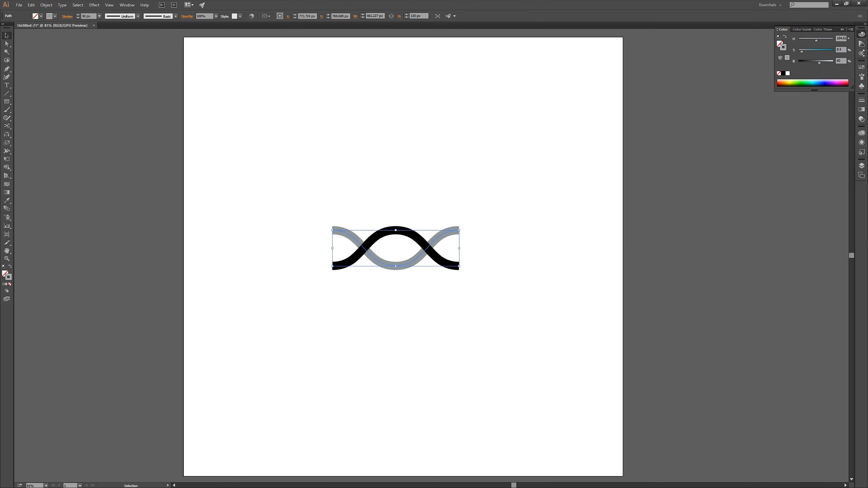
Set the stroke brightness of the black strand with the central crest to 40% and deselect it.
{"action": "left_click_drag", "start_coordinate": [469, 285], "coordinate": [441, 261]}
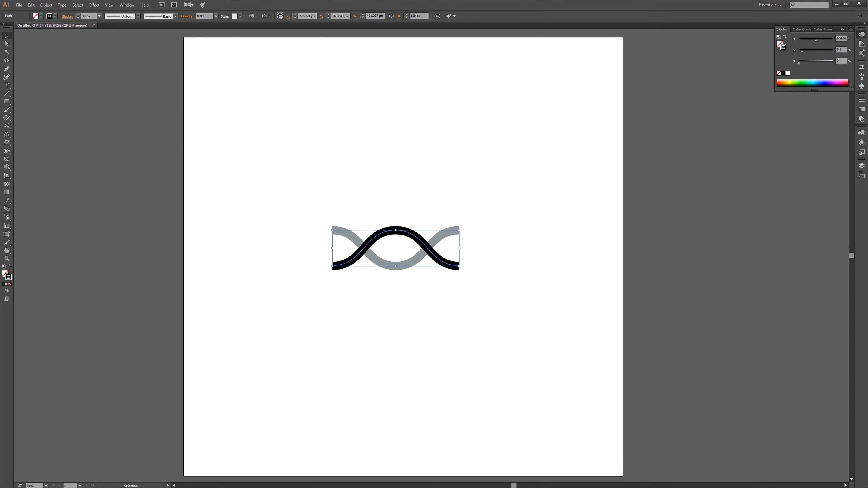
{"action": "left_click_drag", "start_coordinate": [799, 62], "coordinate": [814, 62]}
{"action": "double_click", "coordinate": [842, 61]}
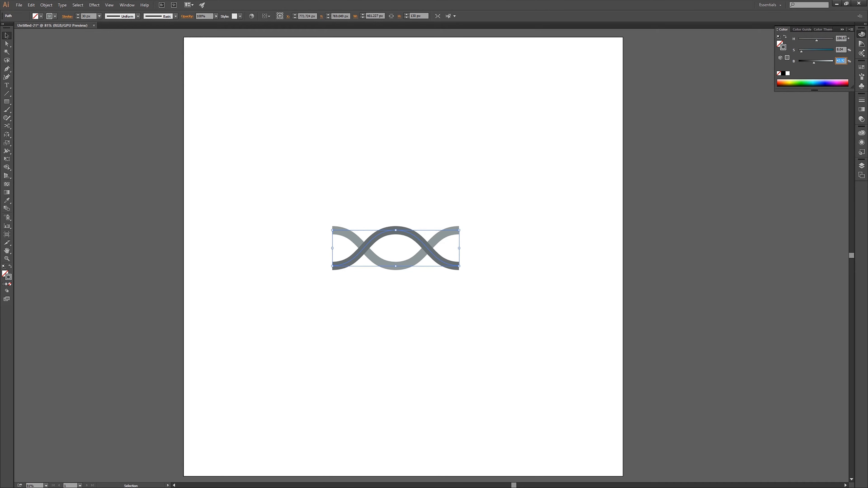
{"action": "key", "text": "Return"}
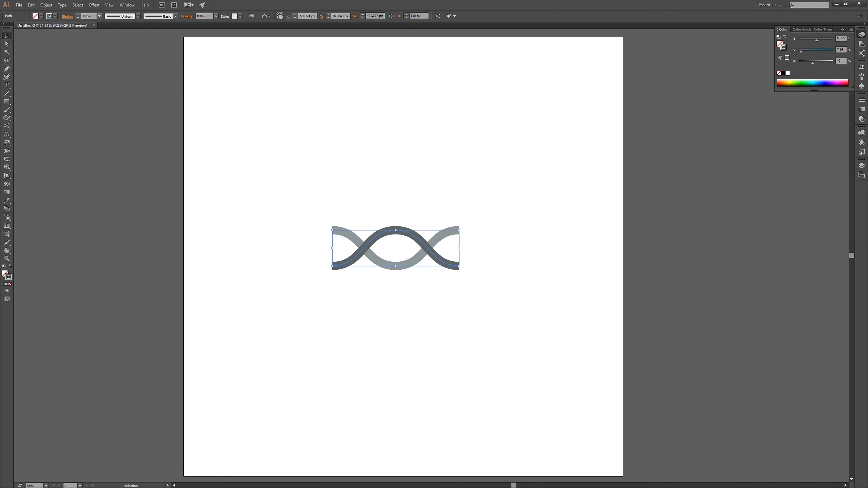
{"action": "left_click", "coordinate": [424, 205]}
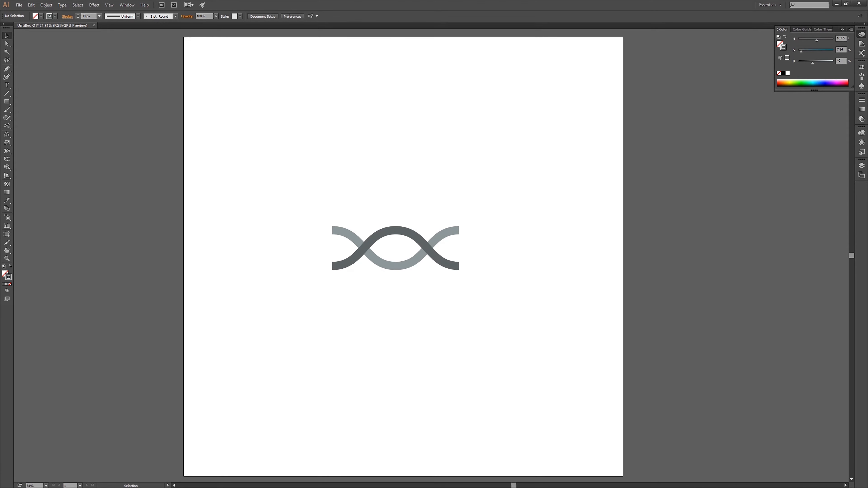
Split both strands into halves by cutting their paths at the central crest and trough anchor points.
{"action": "key", "text": "ctrl+a"}
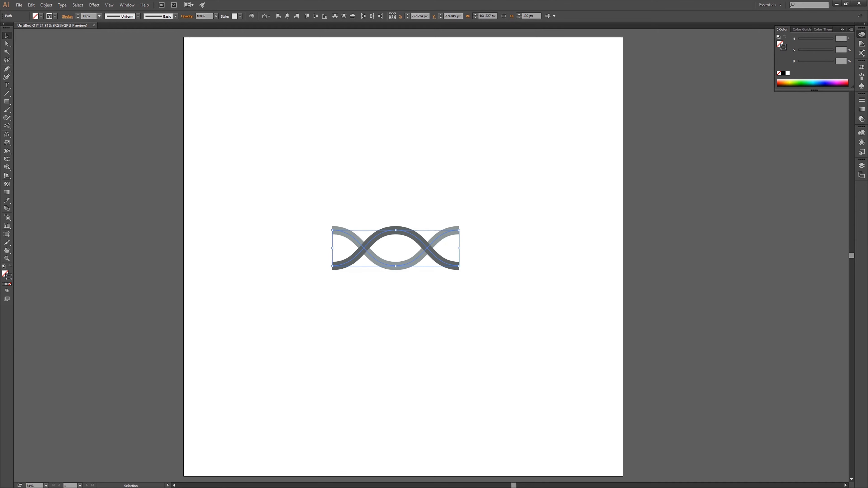
{"action": "key", "text": "ctrl+shift+a"}
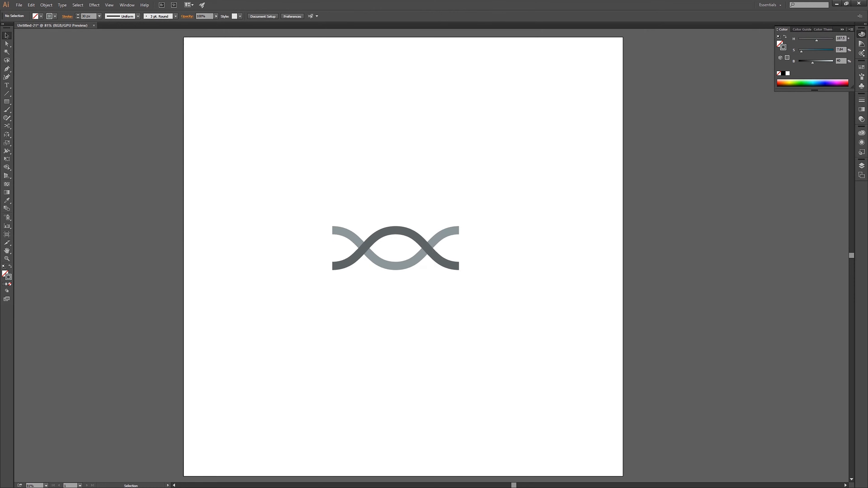
{"action": "key", "text": "a"}
{"action": "left_click_drag", "start_coordinate": [382, 201], "coordinate": [412, 303]}
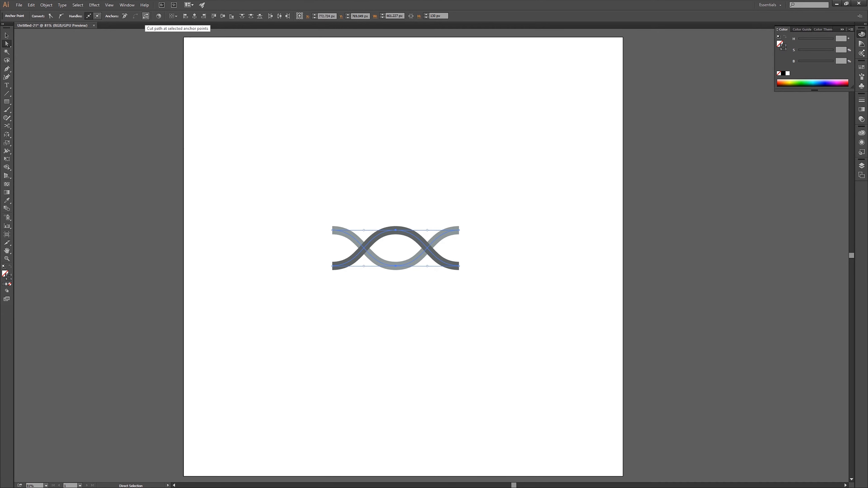
{"action": "left_click", "coordinate": [146, 16]}
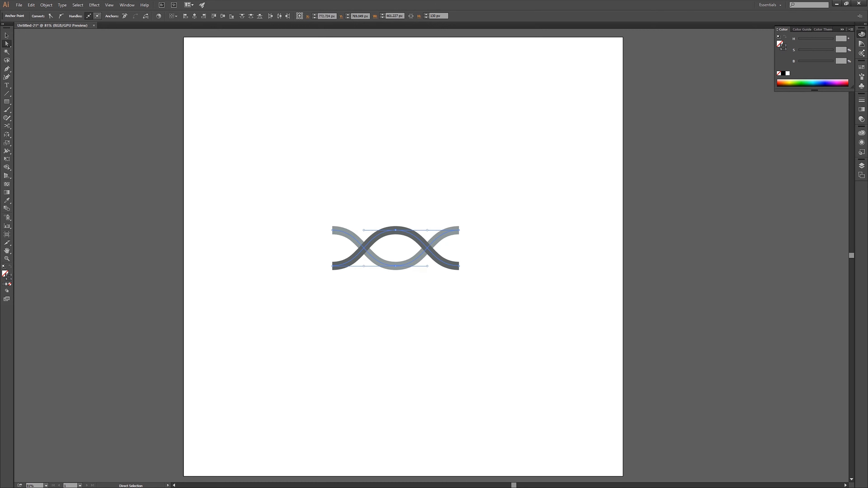
{"action": "key", "text": "v"}
{"action": "key", "text": "ctrl+shift+a"}
Try moving the light strand's left half away from the braid, and undo the move.
{"action": "left_click_drag", "start_coordinate": [414, 218], "coordinate": [408, 247]}
{"action": "left_click_drag", "start_coordinate": [373, 220], "coordinate": [389, 245]}
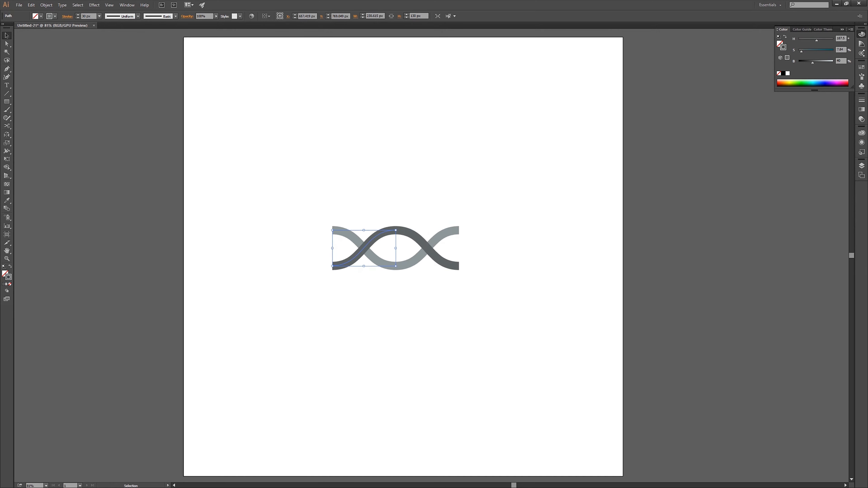
{"action": "left_click_drag", "start_coordinate": [345, 203], "coordinate": [298, 196]}
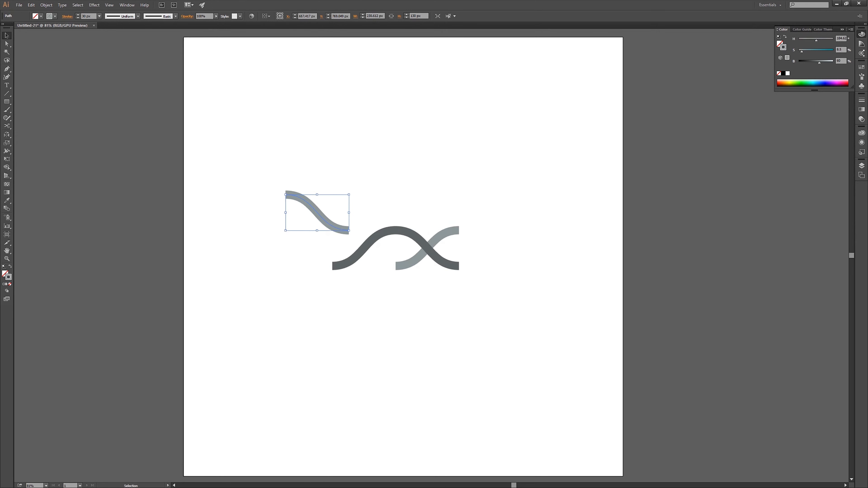
{"action": "key", "text": "ctrl+z"}
{"action": "left_click", "coordinate": [298, 197]}
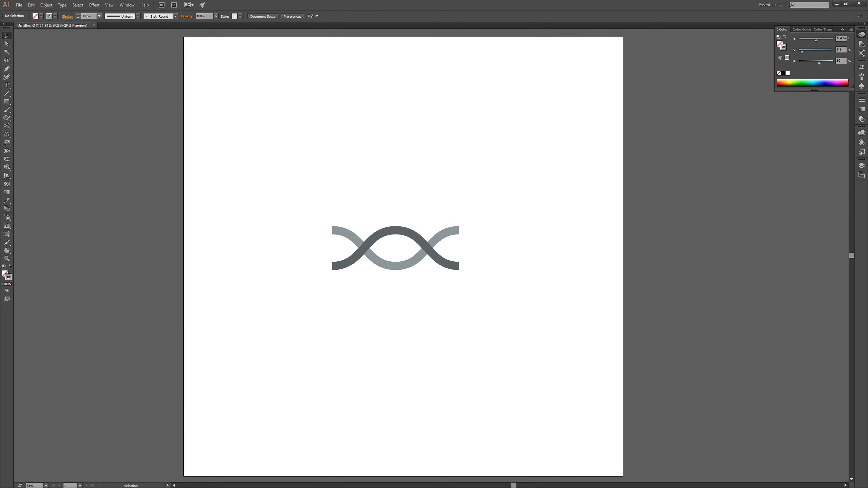
Cut the light strand's right half and paste it in the same place in front of the dark strand, and deselect it.
{"action": "left_click_drag", "start_coordinate": [473, 216], "coordinate": [447, 242]}
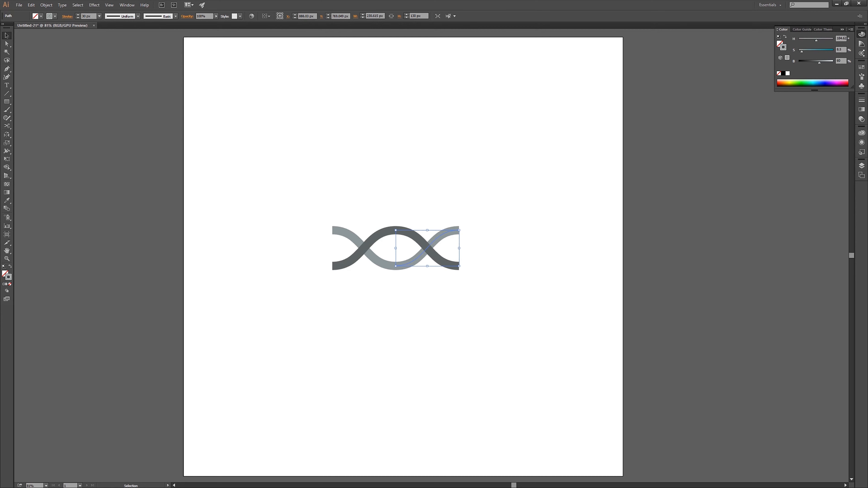
{"action": "key", "text": "a"}
{"action": "key", "text": "Delete"}
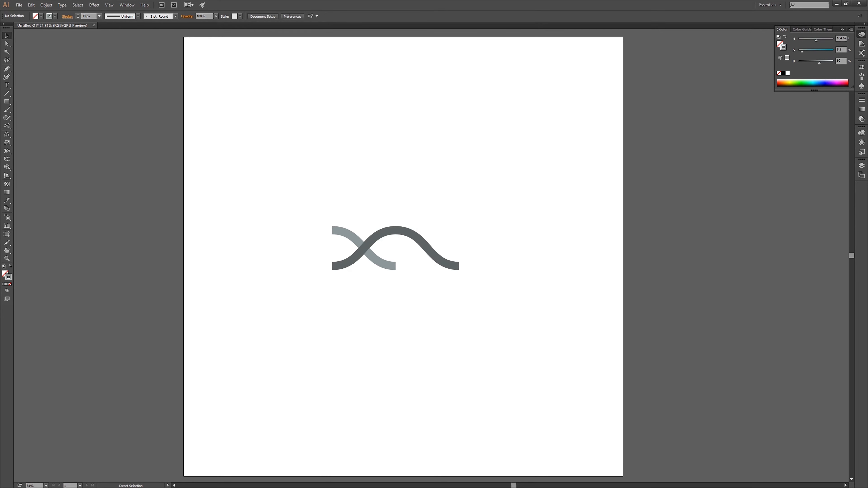
{"action": "key", "text": "v"}
{"action": "left_click", "coordinate": [428, 249]}
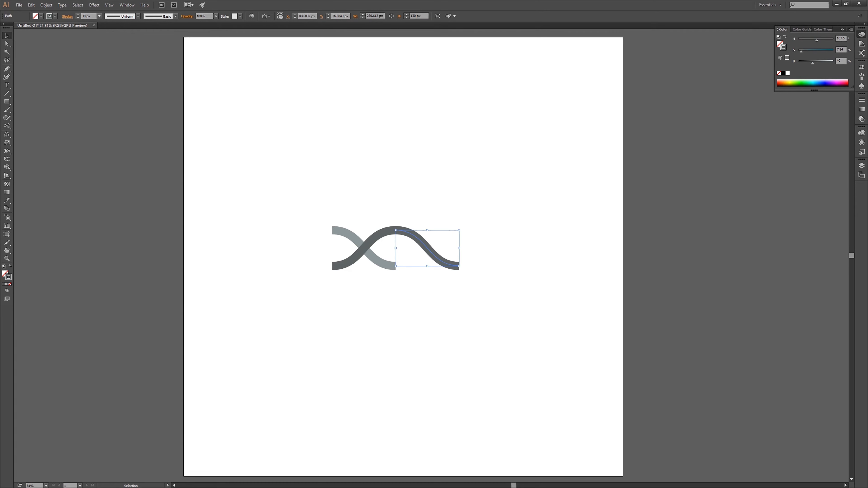
{"action": "key", "text": "a"}
{"action": "key", "text": "ctrl+z"}
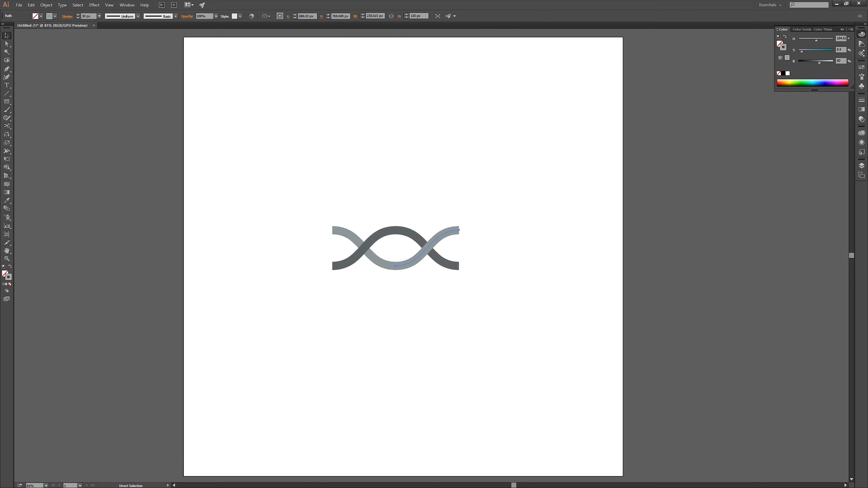
{"action": "key", "text": "ctrl+shift+a"}
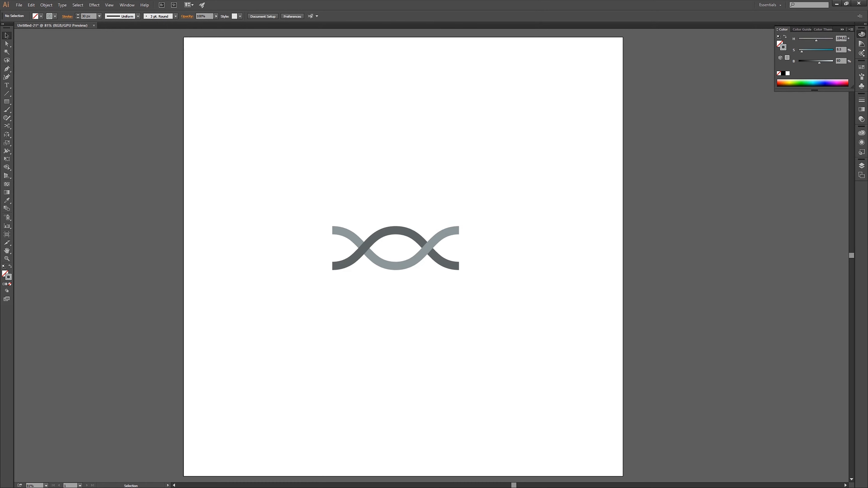
Move the whole braid up the artboard by about 150 px.
{"action": "left_click_drag", "start_coordinate": [521, 195], "coordinate": [316, 298]}
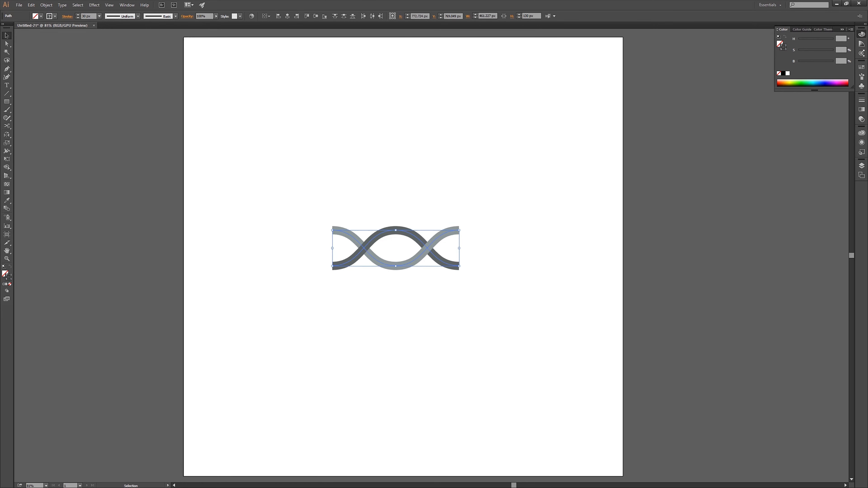
{"action": "left_click_drag", "start_coordinate": [364, 248], "coordinate": [368, 207]}
{"action": "left_click_drag", "start_coordinate": [493, 164], "coordinate": [325, 257]}
Add a second stroke to both halves of the light strand and set the lower stroke's weight to 38 px.
{"action": "left_click", "coordinate": [419, 220]}
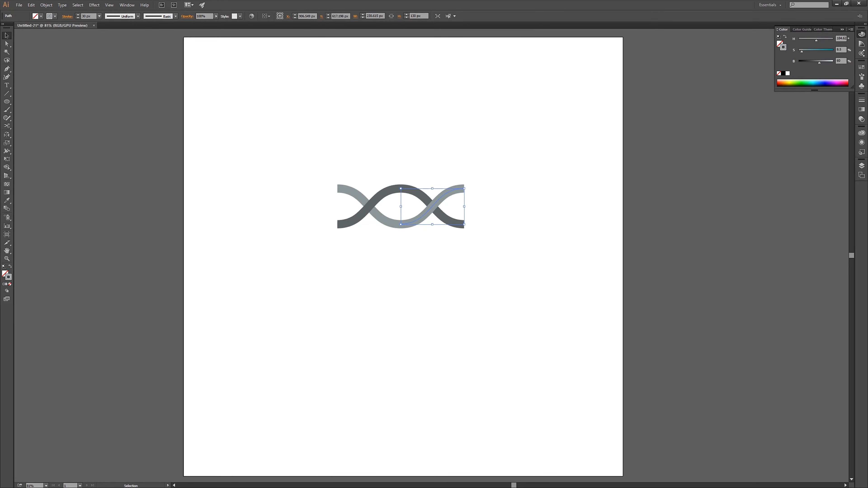
{"action": "left_click_drag", "start_coordinate": [336, 163], "coordinate": [346, 197]}
{"action": "key", "text": "l"}
{"action": "left_click", "coordinate": [416, 218], "text": "shift"}
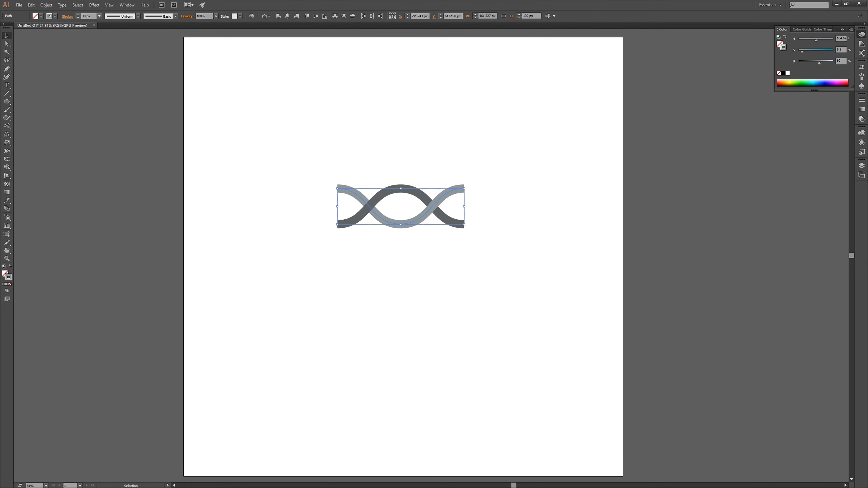
{"action": "left_click", "coordinate": [861, 143]}
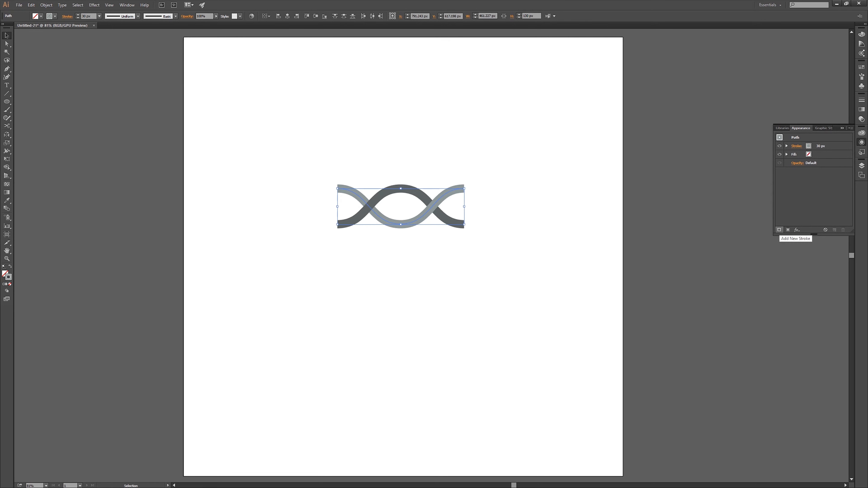
{"action": "left_click", "coordinate": [779, 230]}
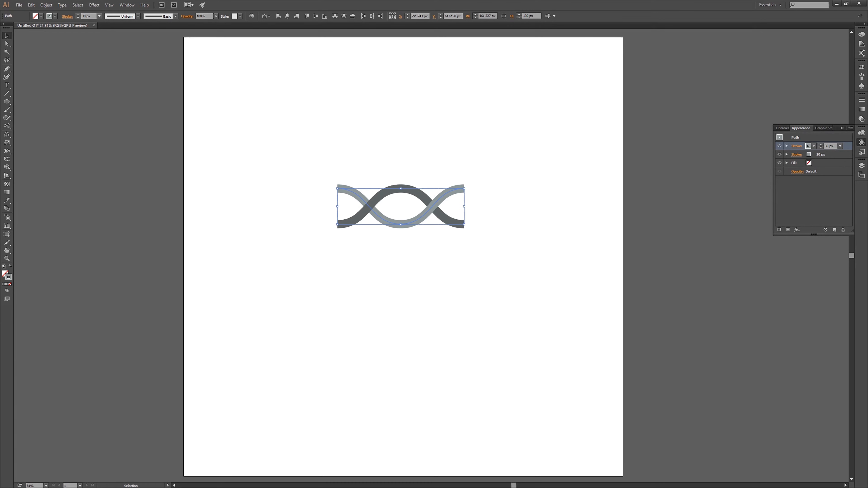
{"action": "left_click", "coordinate": [830, 154]}
{"action": "left_click", "coordinate": [831, 155]}
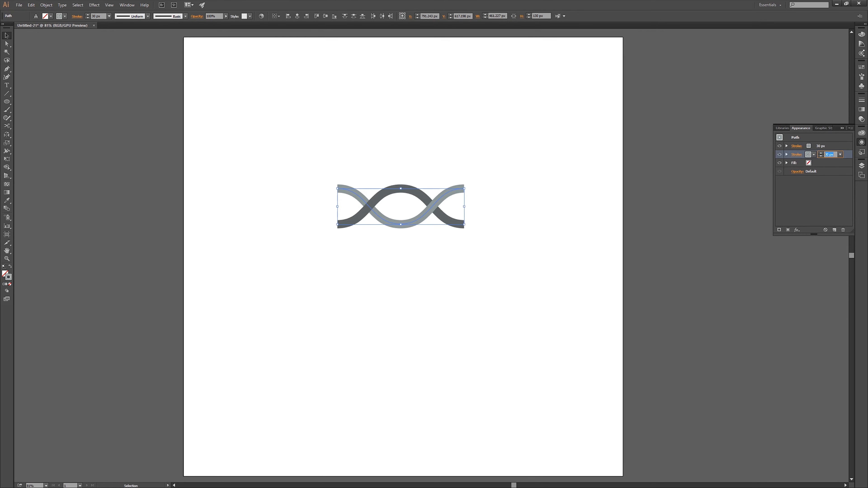
{"action": "type", "text": "38"}
{"action": "key", "text": "Return"}
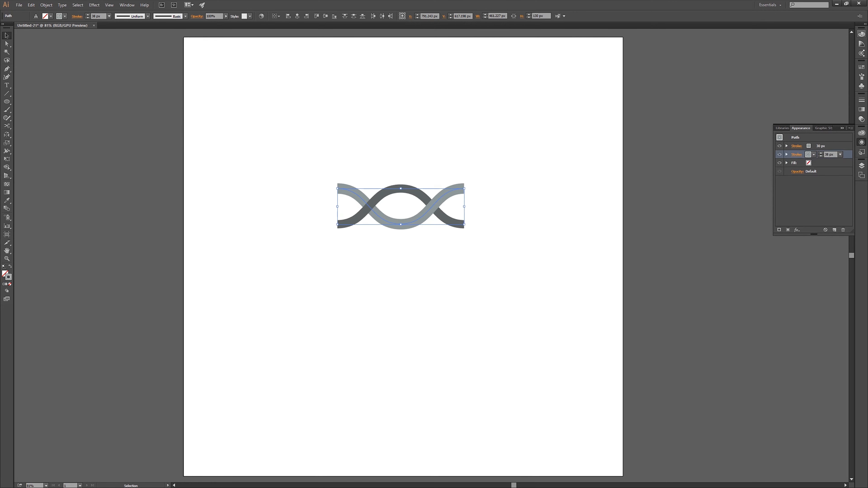
Set the brightness of the light strand's 38 px stroke to 30.2% and deselect the strand.
{"action": "left_click", "coordinate": [861, 34]}
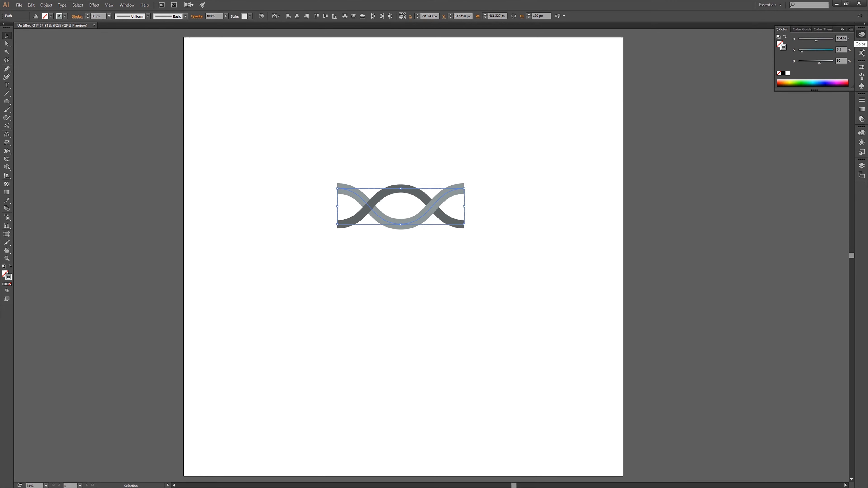
{"action": "left_click_drag", "start_coordinate": [819, 63], "coordinate": [812, 63]}
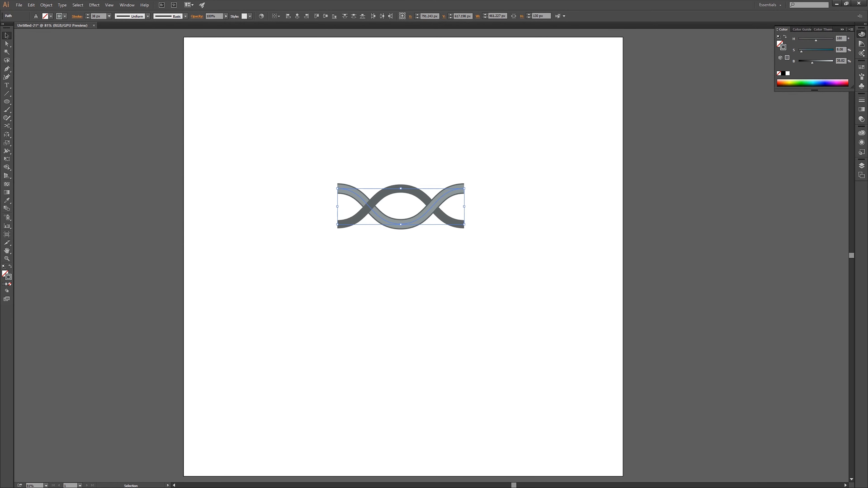
{"action": "double_click", "coordinate": [841, 61]}
{"action": "type", "text": "30.2"}
{"action": "key", "text": "Return"}
{"action": "key", "text": "ctrl+shift+a"}
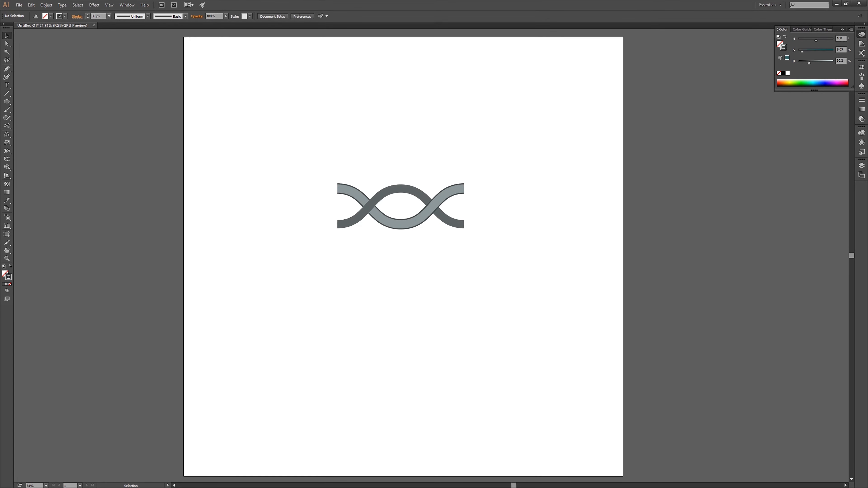
Add a second stroke to both halves of the dark strand, with the lower one 38 px wide at 20% brightness.
{"action": "left_click_drag", "start_coordinate": [389, 171], "coordinate": [387, 197]}
{"action": "left_click_drag", "start_coordinate": [411, 166], "coordinate": [420, 199]}
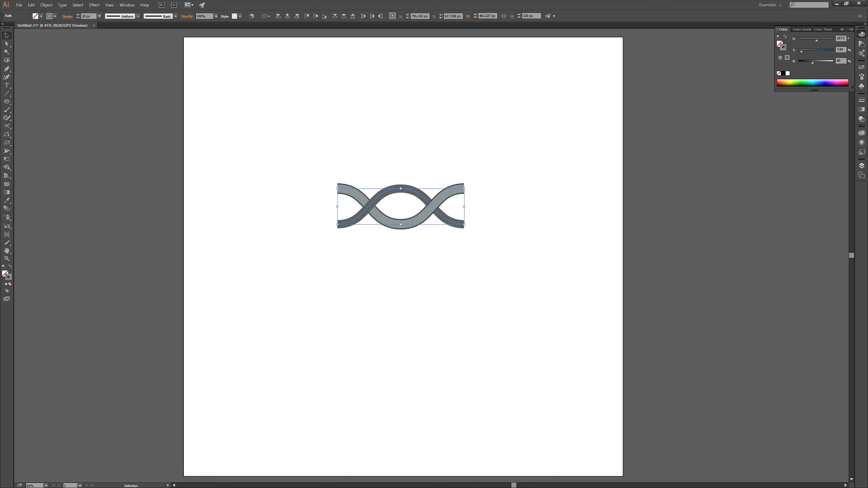
{"action": "left_click", "coordinate": [862, 143]}
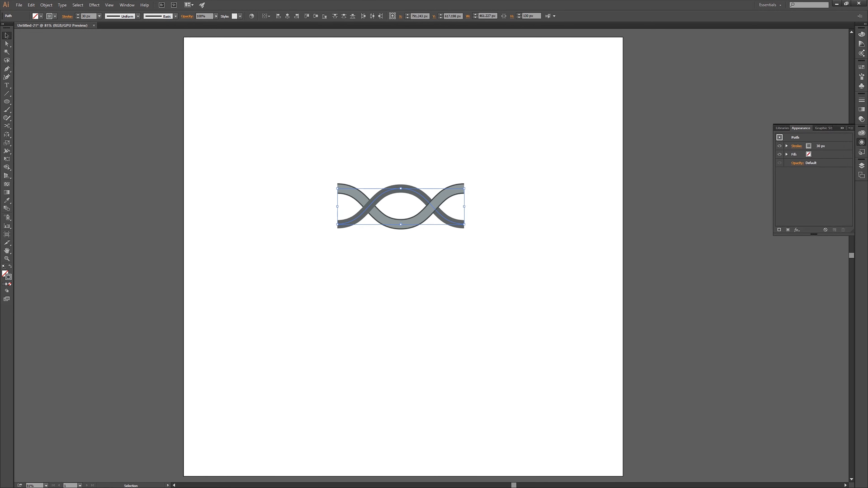
{"action": "left_click", "coordinate": [780, 229]}
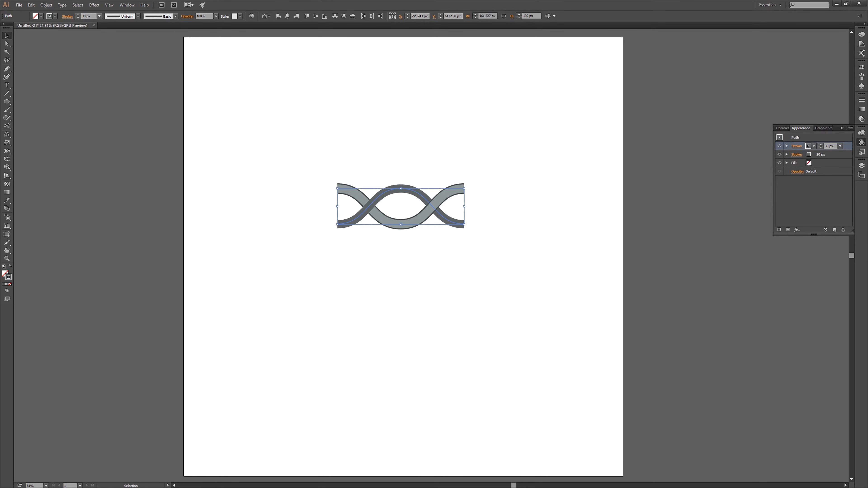
{"action": "left_click", "coordinate": [833, 155]}
{"action": "double_click", "coordinate": [832, 155]}
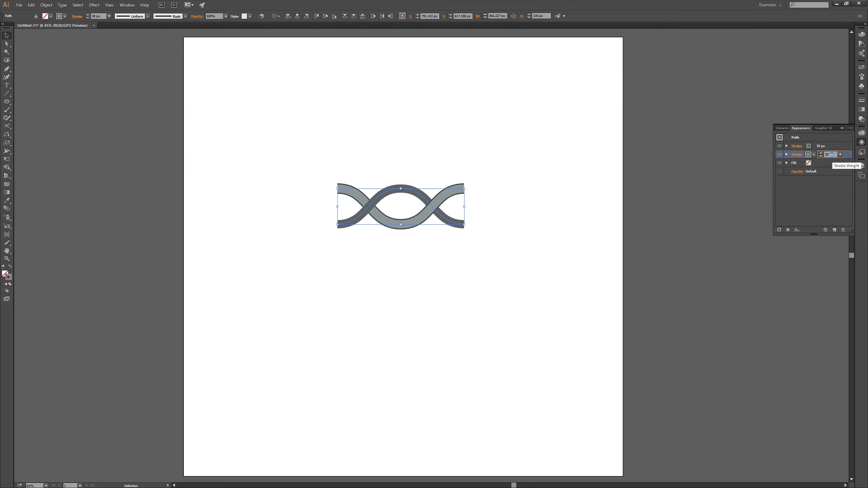
{"action": "type", "text": "38"}
{"action": "key", "text": "Return"}
{"action": "left_click", "coordinate": [862, 34]}
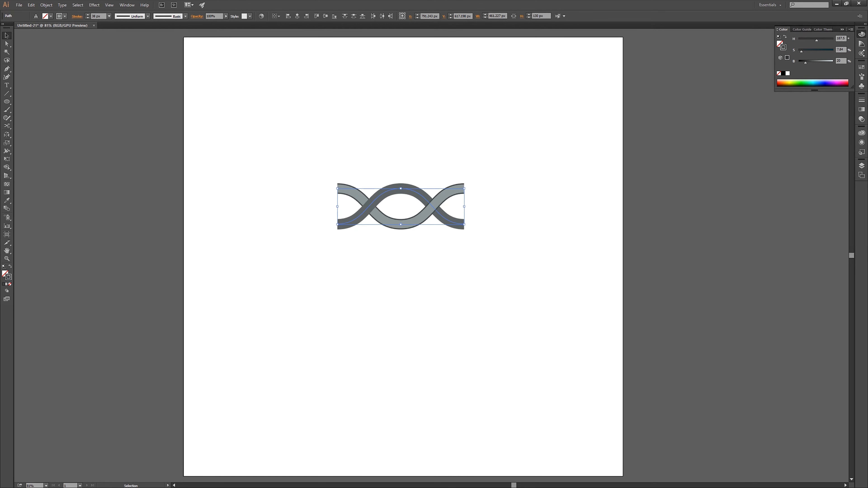
Hide the colour settings and move the whole braid to the upper part of the artboard.
{"action": "key", "text": "ctrl+a"}
{"action": "mouse_move", "coordinate": [432, 206]}
{"action": "left_mouse_down"}
{"action": "mouse_move", "coordinate": [365, 207]}
{"action": "mouse_move", "coordinate": [416, 240]}
{"action": "mouse_move", "coordinate": [406, 262]}
{"action": "left_mouse_up"}
{"action": "mouse_move", "coordinate": [484, 212]}
{"action": "left_mouse_down"}
{"action": "mouse_move", "coordinate": [449, 247]}
{"action": "mouse_move", "coordinate": [256, 335]}
{"action": "left_mouse_up"}
{"action": "key", "text": "F6"}
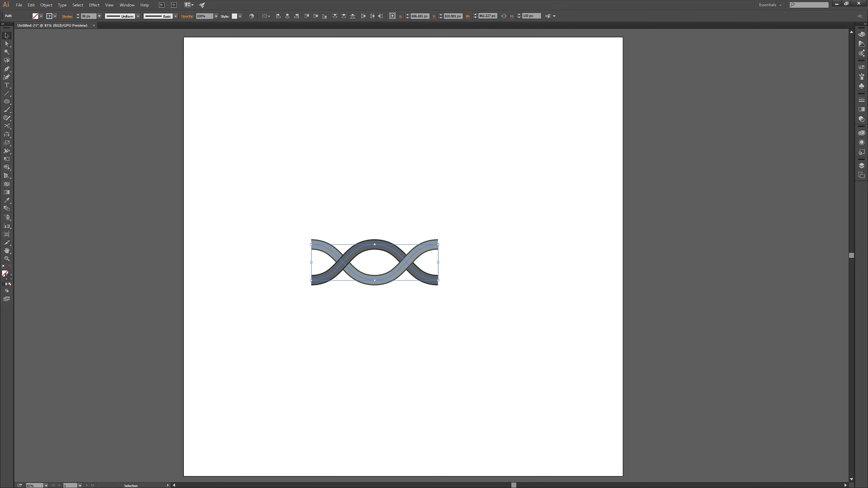
{"action": "left_click_drag", "start_coordinate": [482, 212], "coordinate": [267, 331]}
{"action": "left_click_drag", "start_coordinate": [343, 262], "coordinate": [359, 123]}
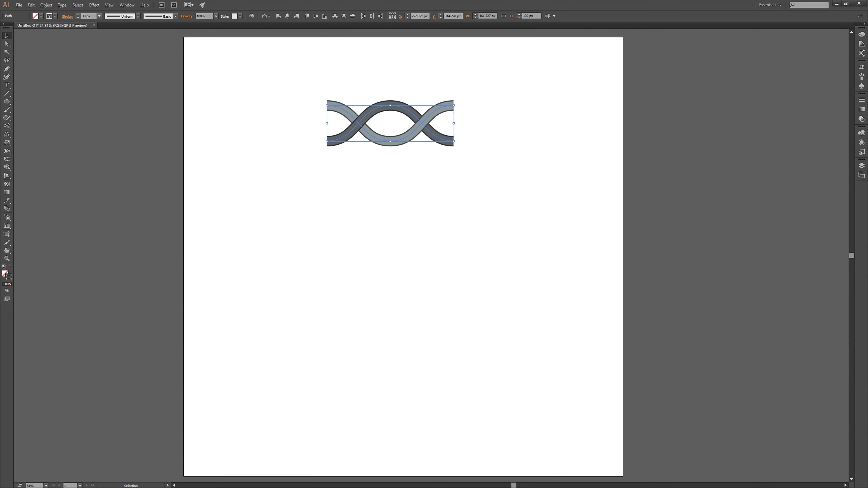
Duplicate the whole braid about 375 px directly below the original.
{"action": "left_click_drag", "start_coordinate": [359, 123], "coordinate": [358, 226]}
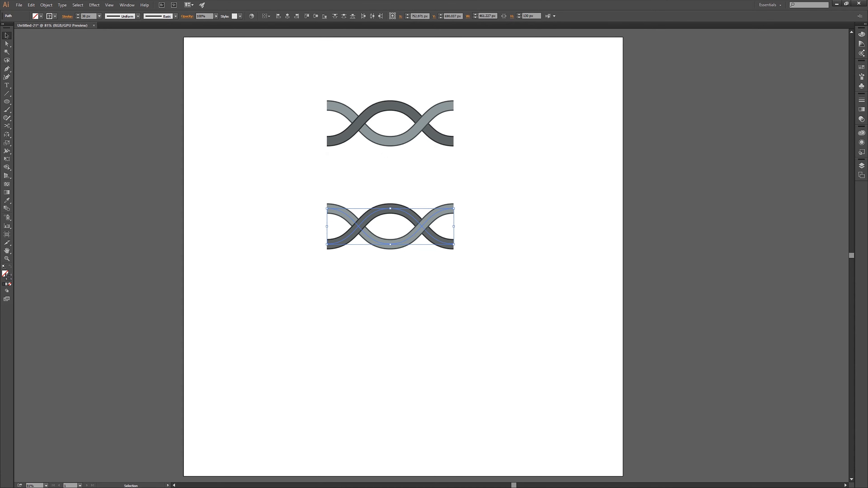
{"action": "left_click_drag", "start_coordinate": [317, 78], "coordinate": [510, 188]}
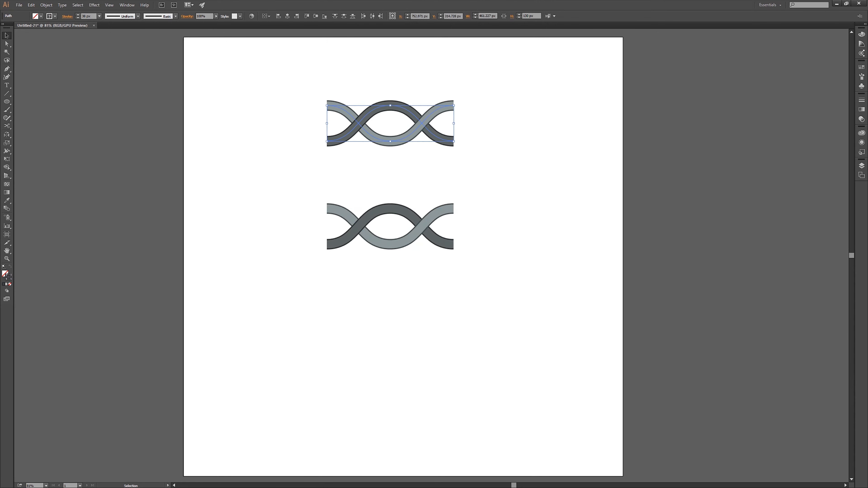
{"action": "left_click_drag", "start_coordinate": [301, 157], "coordinate": [478, 303]}
Convert all strokes of the lower braid copy to filled shapes by applying Outline Stroke twice.
{"action": "left_click_drag", "start_coordinate": [306, 183], "coordinate": [501, 310]}
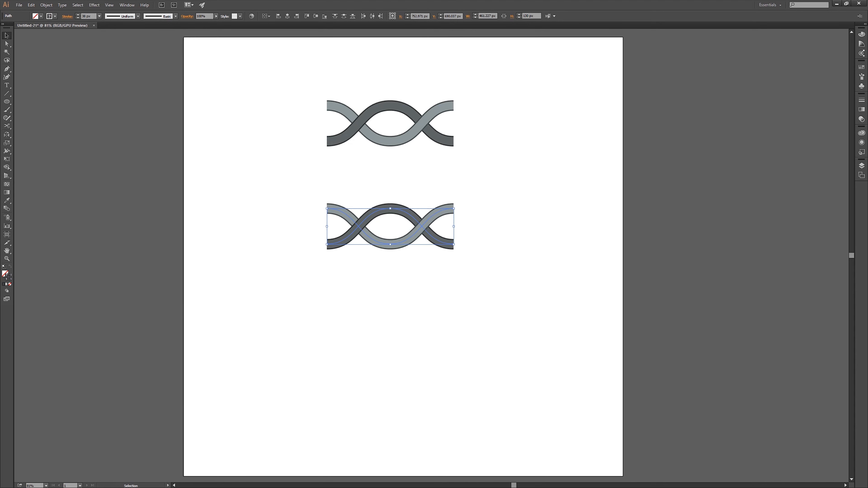
{"action": "left_click", "coordinate": [46, 4]}
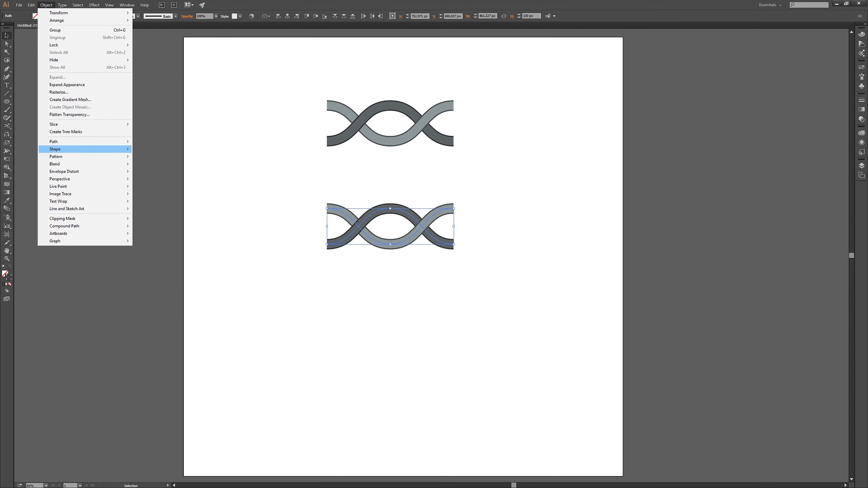
{"action": "mouse_move", "coordinate": [85, 141]}
{"action": "left_click", "coordinate": [155, 159]}
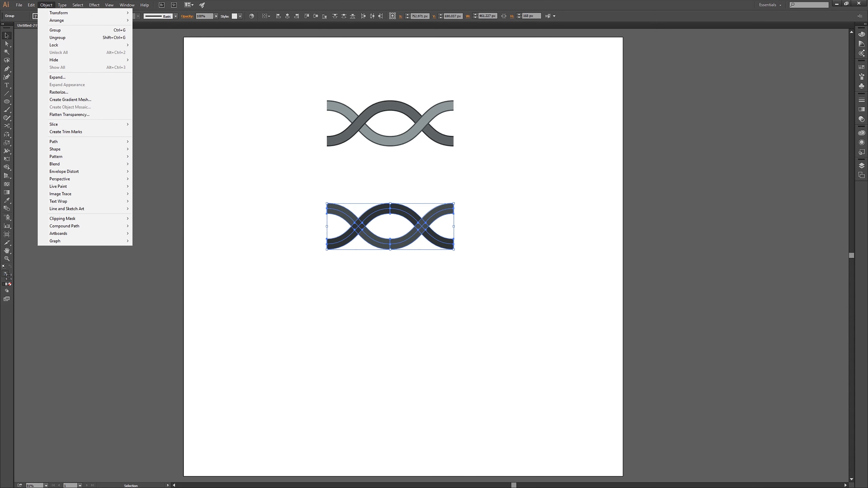
{"action": "left_click", "coordinate": [46, 4]}
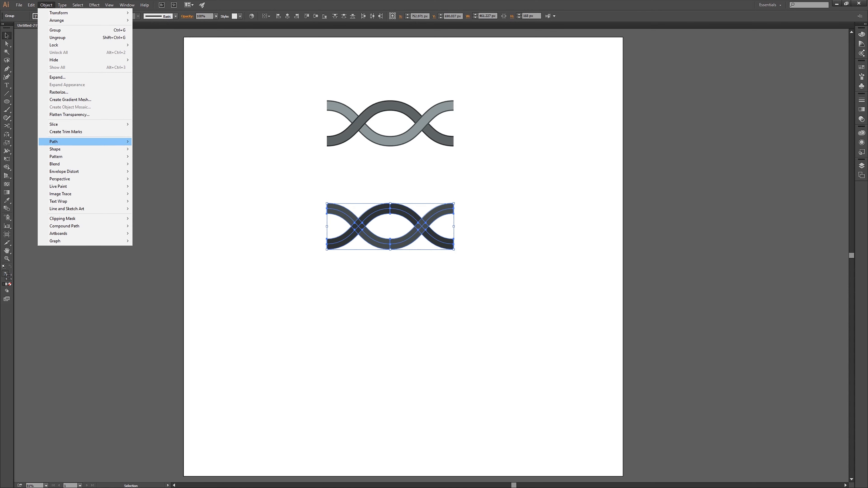
{"action": "mouse_move", "coordinate": [86, 142]}
{"action": "left_click", "coordinate": [155, 159]}
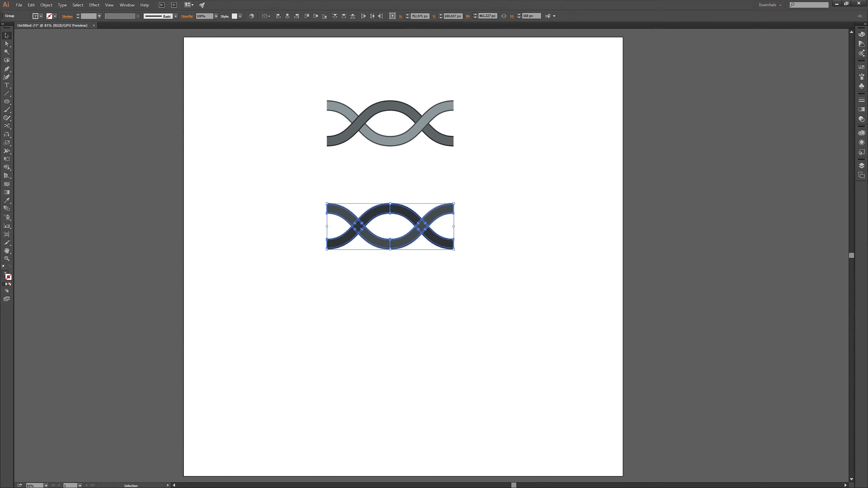
Cut the wide dark outline shape from the left half of the lower braid's dark strand and paste it behind the lighter fill.
{"action": "key", "text": "a"}
{"action": "key", "text": "ctrl+equal"}
{"action": "key", "text": "ctrl+equal"}
{"action": "key", "text": "ctrl+equal"}
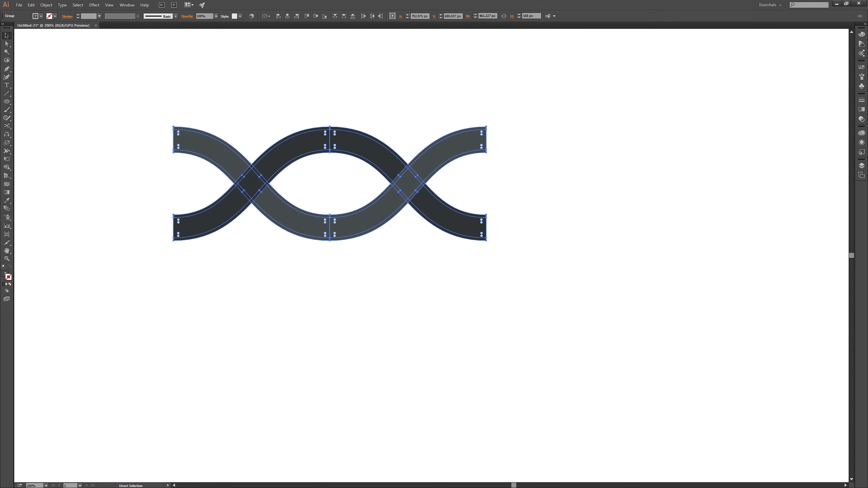
{"action": "key", "text": "ctrl+equal"}
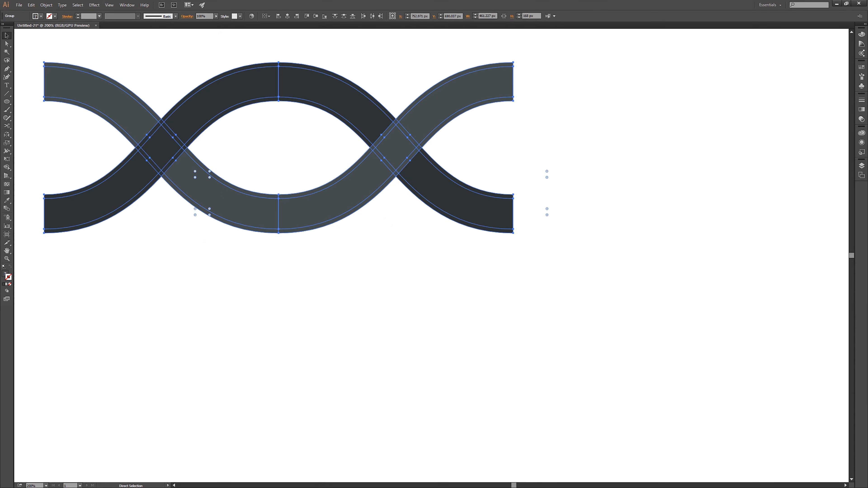
{"action": "key", "text": "v"}
{"action": "left_click_drag", "start_coordinate": [278, 148], "coordinate": [470, 244]}
{"action": "key", "text": "space"}
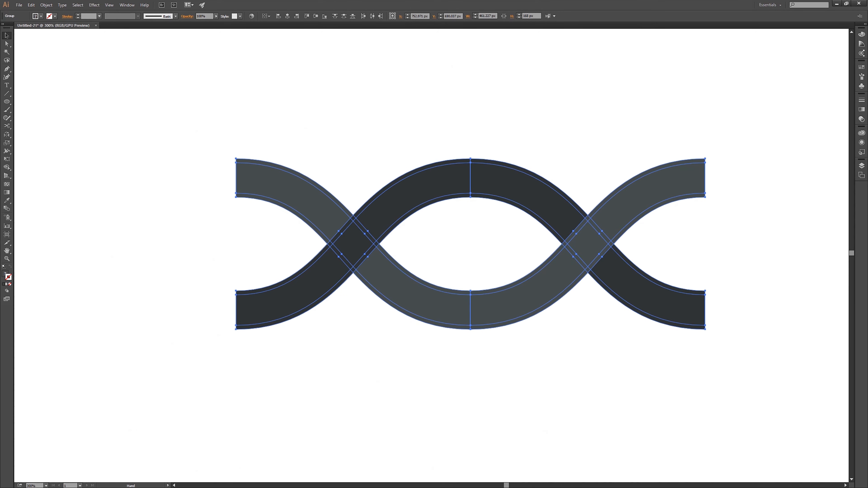
{"action": "key", "text": "ctrl"}
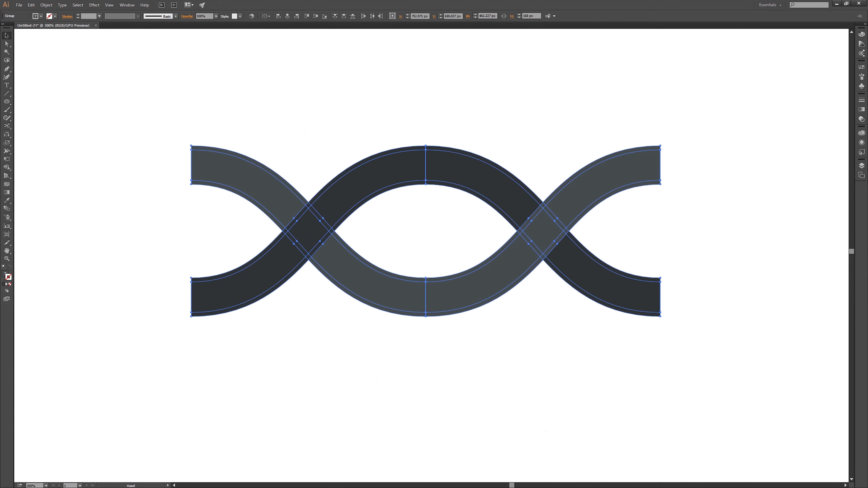
{"action": "left_click_drag", "start_coordinate": [425, 230], "coordinate": [470, 245]}
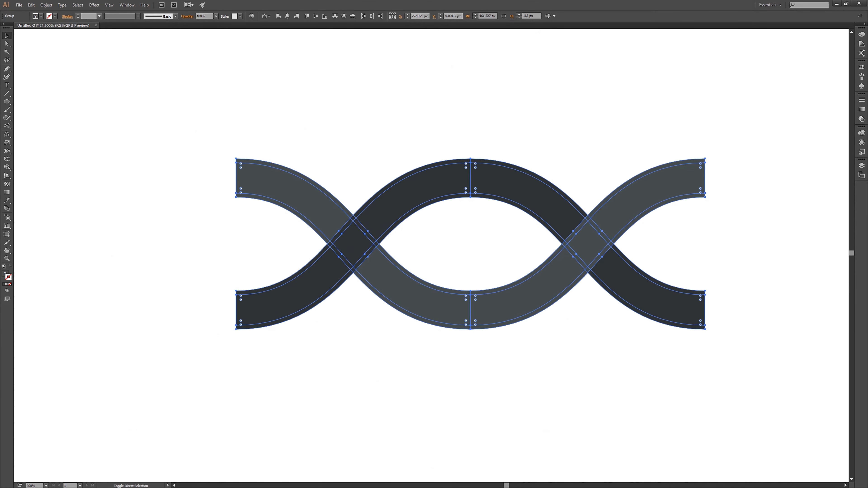
{"action": "key", "text": "ctrl"}
{"action": "left_click", "coordinate": [353, 218], "text": "ctrl"}
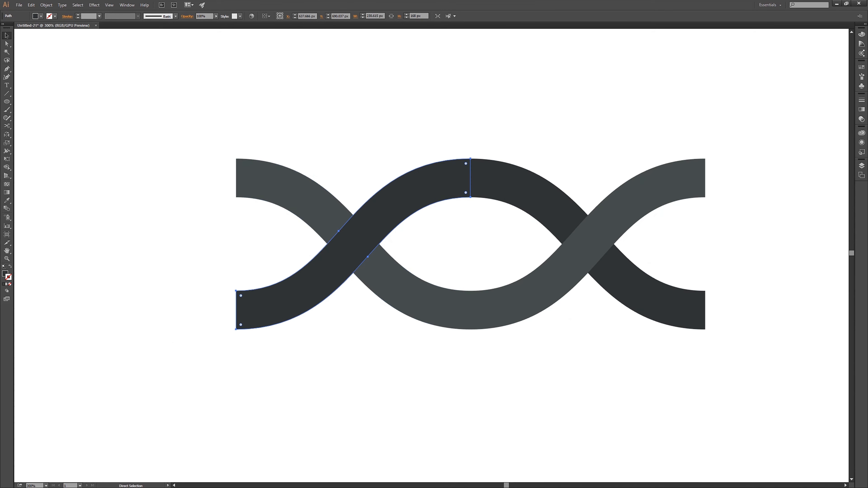
{"action": "key", "text": "Delete"}
{"action": "left_click", "coordinate": [353, 244]}
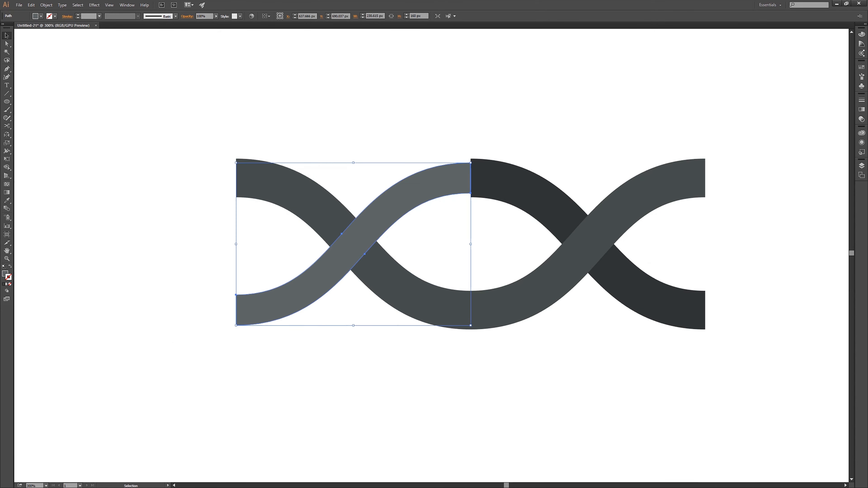
{"action": "key", "text": "ctrl"}
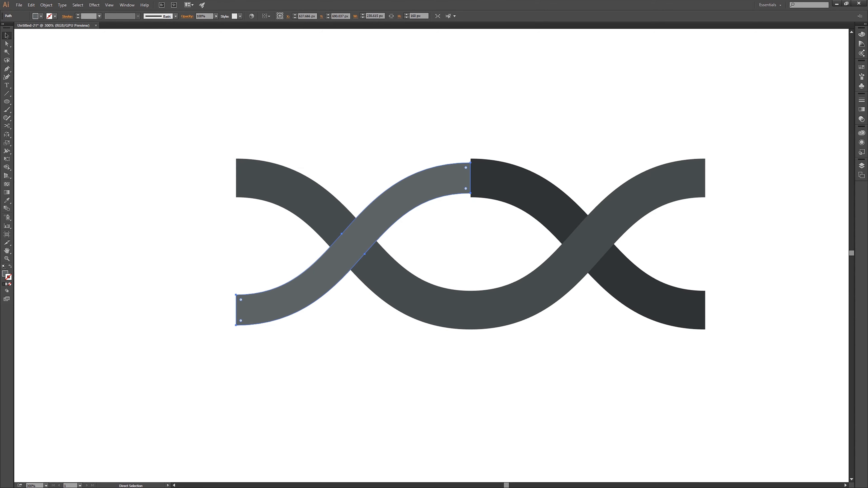
{"action": "key", "text": "ctrl+b"}
Cut the wide outline shape from the right half of the dark strand and paste it behind that half's lighter fill.
{"action": "left_click_drag", "start_coordinate": [411, 79], "coordinate": [402, 308]}
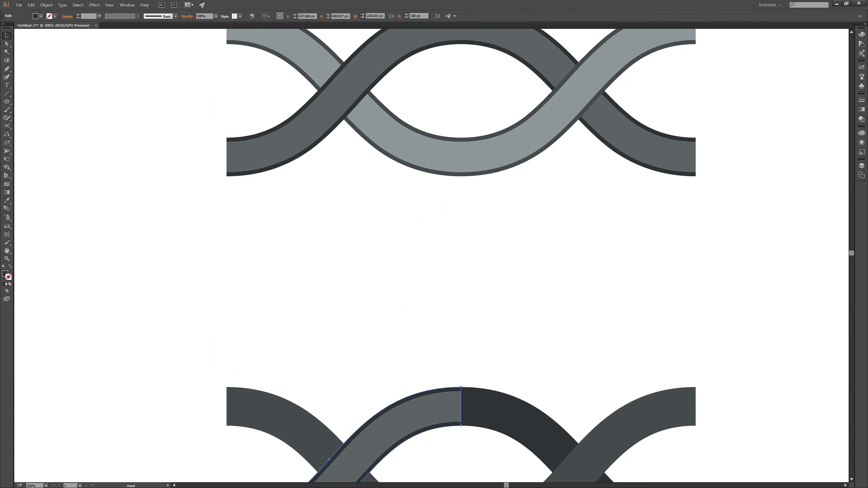
{"action": "left_click_drag", "start_coordinate": [441, 424], "coordinate": [271, 231]}
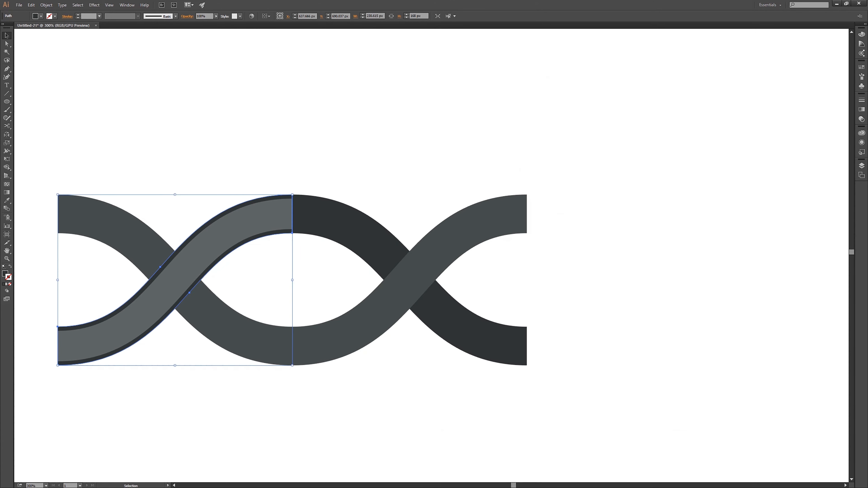
{"action": "left_click", "coordinate": [346, 225]}
{"action": "key", "text": "a"}
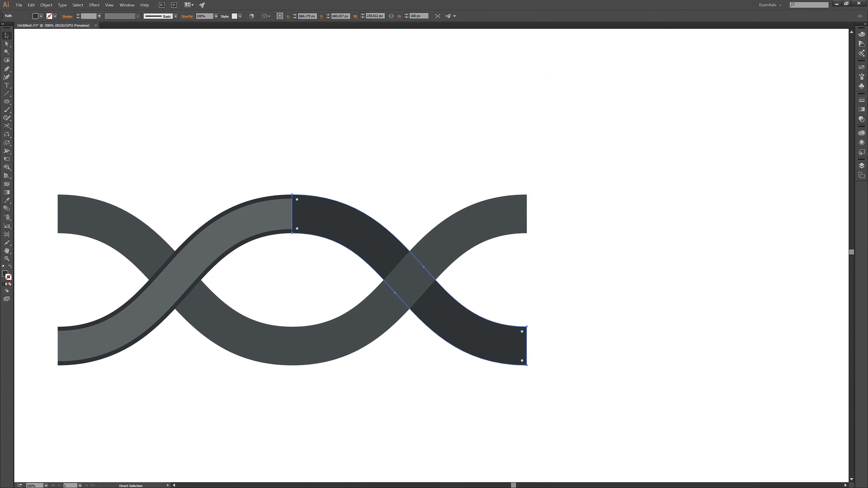
{"action": "key", "text": "ctrl+x"}
{"action": "left_click_drag", "start_coordinate": [336, 187], "coordinate": [334, 262]}
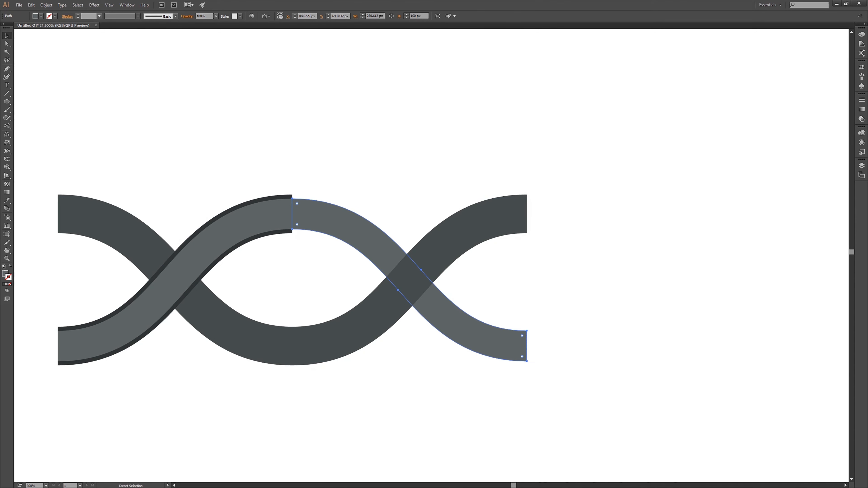
{"action": "key", "text": "ctrl+b"}
Cut the wide outline shape from the left half of the light strand and paste it behind its lighter fill.
{"action": "left_click_drag", "start_coordinate": [334, 262], "coordinate": [486, 222]}
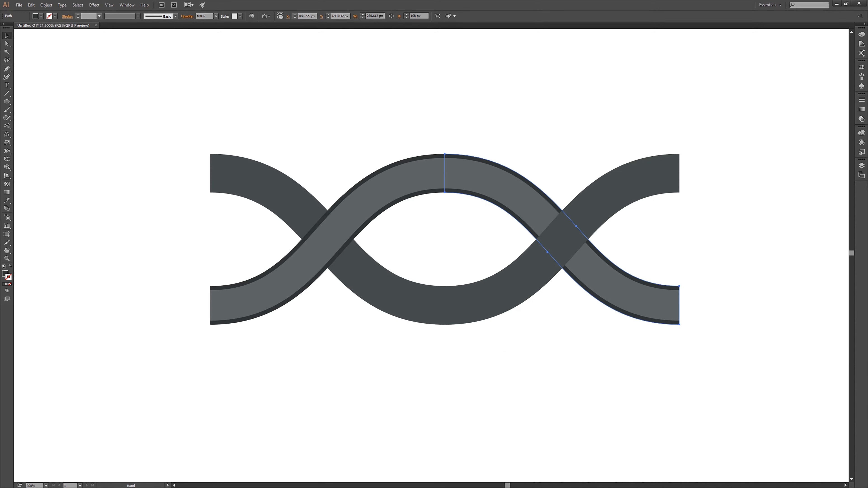
{"action": "left_click", "coordinate": [383, 289]}
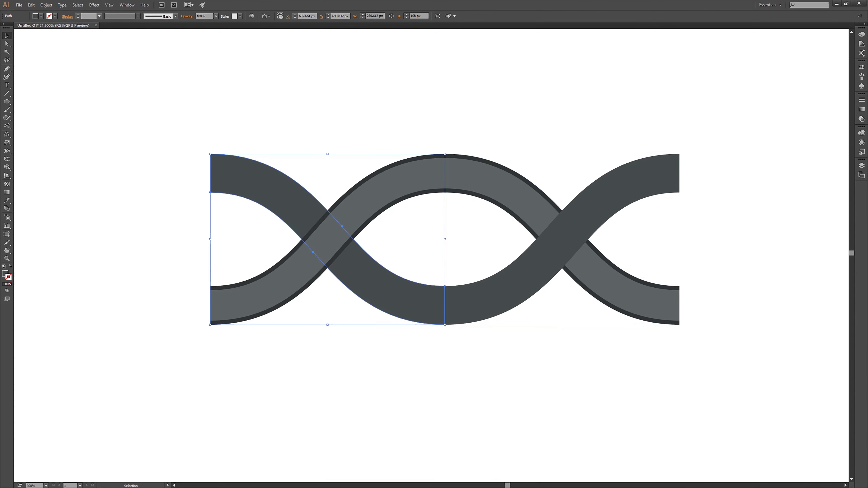
{"action": "key", "text": "ctrl+x"}
{"action": "left_click_drag", "start_coordinate": [406, 251], "coordinate": [248, 352]}
{"action": "key", "text": "ctrl+b"}
Cut the wide outline shape from the right half of the light strand and paste it behind its lighter fill.
{"action": "left_click", "coordinate": [377, 337]}
{"action": "left_click", "coordinate": [393, 294]}
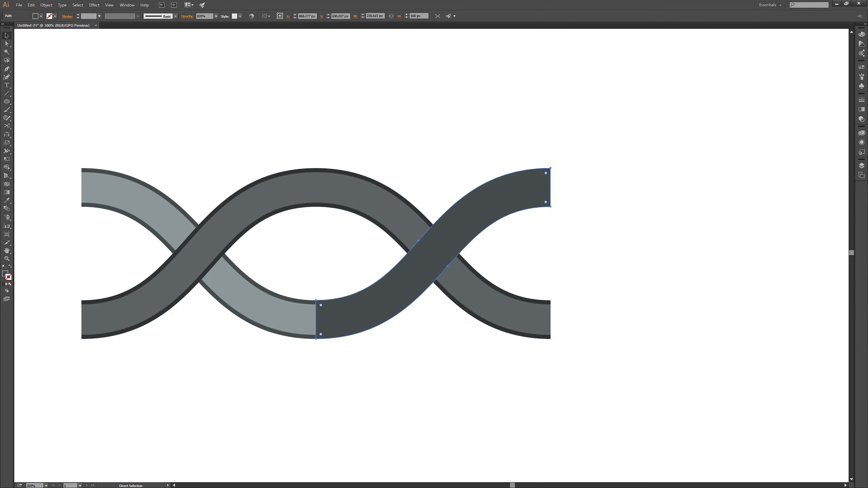
{"action": "key", "text": "ctrl+x"}
{"action": "left_click_drag", "start_coordinate": [373, 275], "coordinate": [359, 352]}
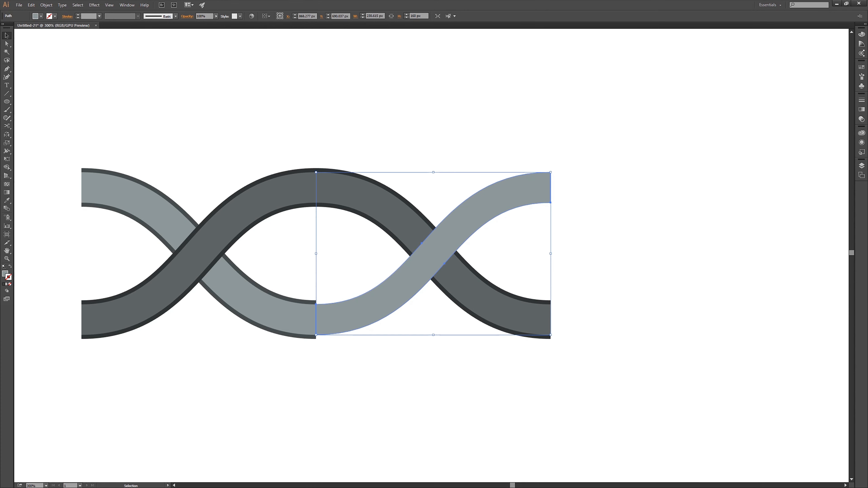
{"action": "key", "text": "ctrl+b"}
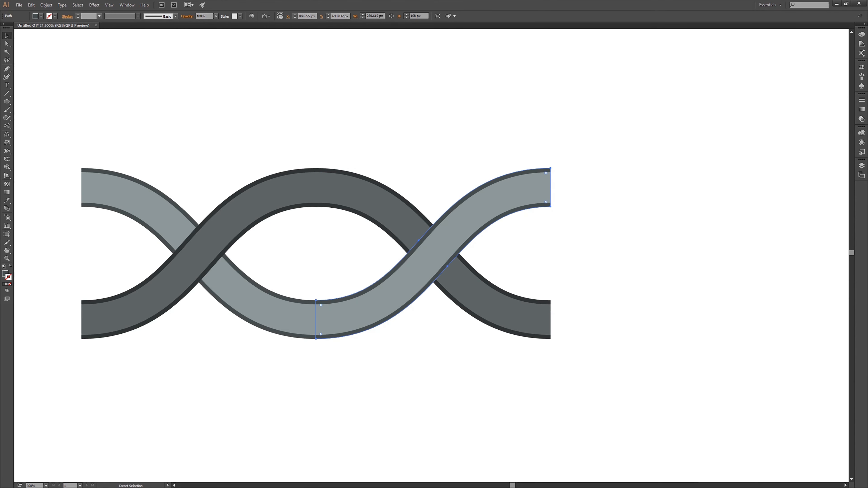
Create a pattern brush from the whole lower braid, with Fixed 100% scale, 0% spacing and the Stretch to fit option.
{"action": "left_click_drag", "start_coordinate": [359, 353], "coordinate": [323, 480]}
{"action": "key", "text": "ctrl+minus"}
{"action": "key", "text": "ctrl+minus"}
{"action": "key", "text": "ctrl+shift+a"}
{"action": "left_click_drag", "start_coordinate": [456, 276], "coordinate": [228, 410]}
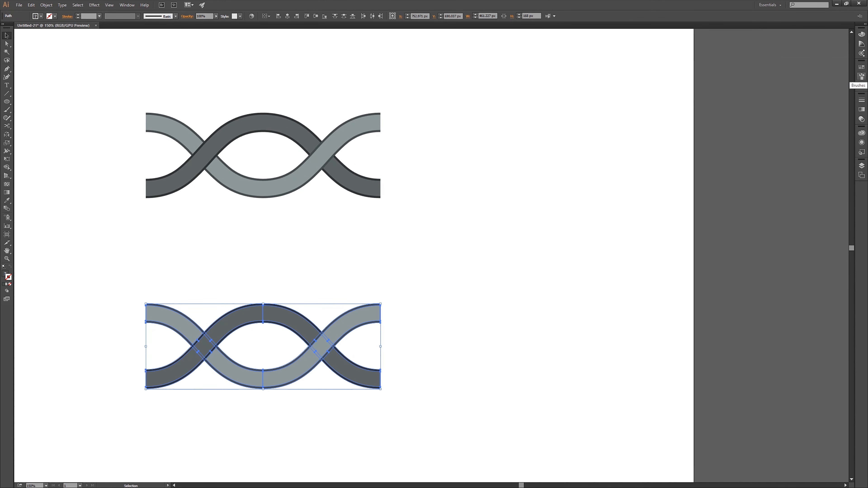
{"action": "left_click", "coordinate": [862, 76]}
{"action": "mouse_move", "coordinate": [324, 356]}
{"action": "left_mouse_down"}
{"action": "mouse_move", "coordinate": [342, 364]}
{"action": "mouse_move", "coordinate": [638, 232]}
{"action": "mouse_move", "coordinate": [726, 175]}
{"action": "mouse_move", "coordinate": [809, 145]}
{"action": "left_mouse_up"}
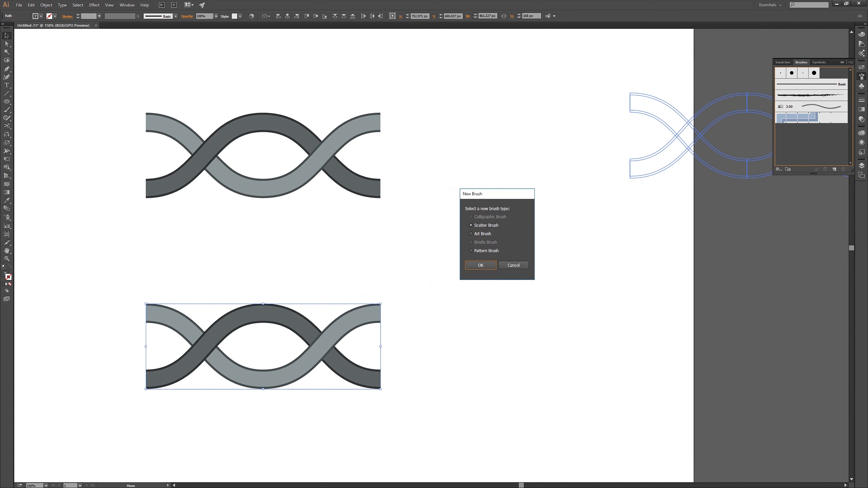
{"action": "left_click_drag", "start_coordinate": [497, 194], "coordinate": [536, 154]}
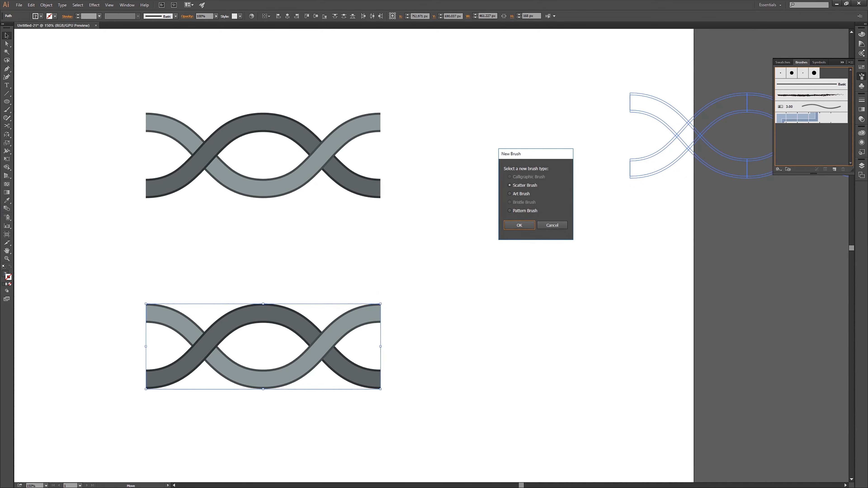
{"action": "key", "text": "Return"}
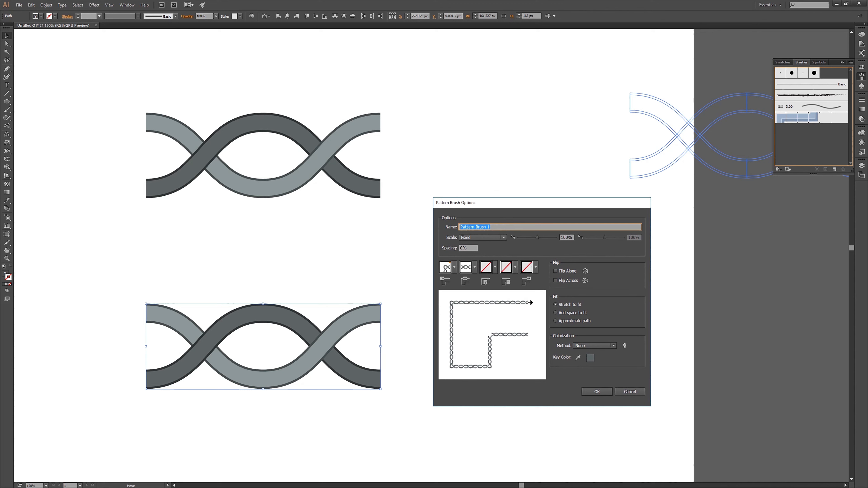
{"action": "left_click", "coordinate": [495, 267]}
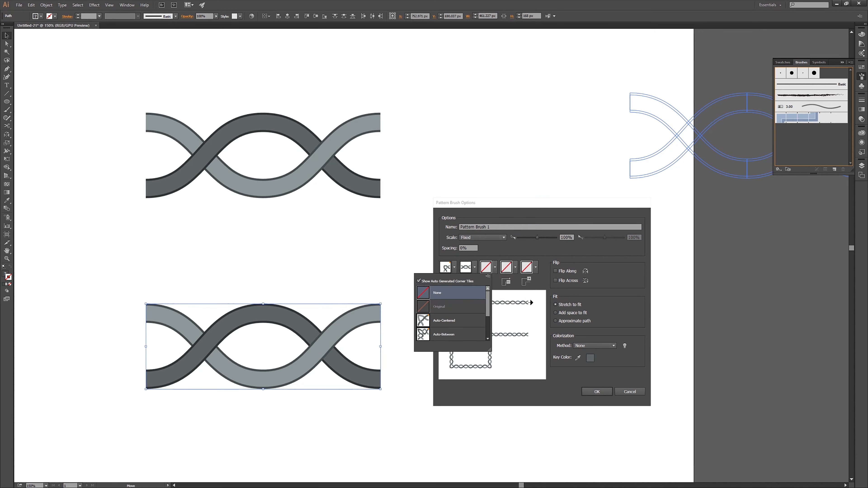
{"action": "left_click_drag", "start_coordinate": [488, 302], "coordinate": [488, 318]}
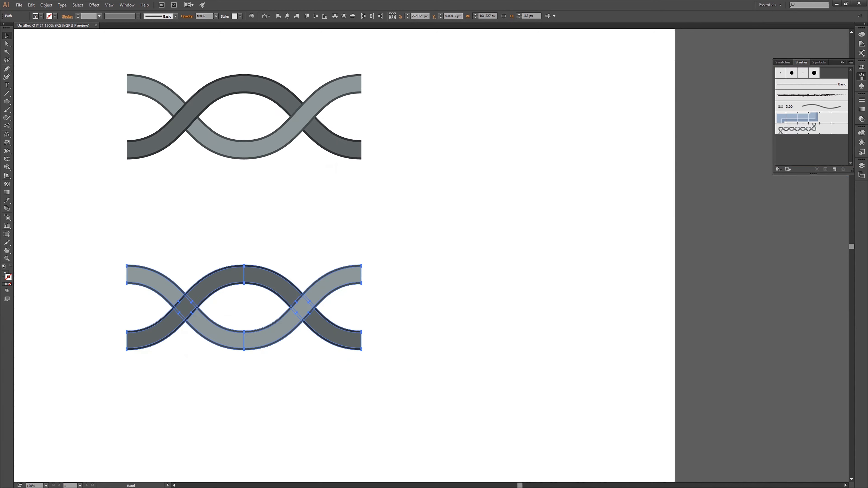
Draw a circle about 589 px in diameter below the two braids and apply the new braid pattern brush to it.
{"action": "mouse_move", "coordinate": [445, 267]}
{"action": "left_mouse_down"}
{"action": "mouse_move", "coordinate": [446, 252]}
{"action": "mouse_move", "coordinate": [520, 206]}
{"action": "mouse_move", "coordinate": [549, 210]}
{"action": "mouse_move", "coordinate": [483, 290]}
{"action": "left_mouse_up"}
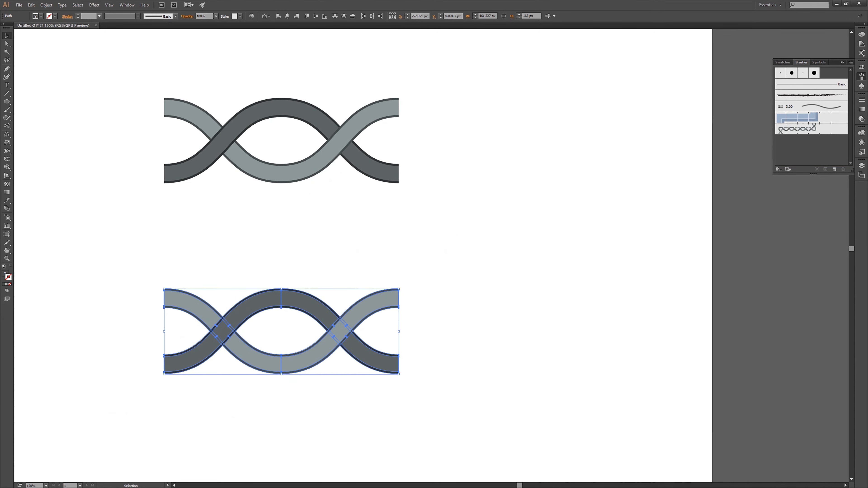
{"action": "key", "text": "a"}
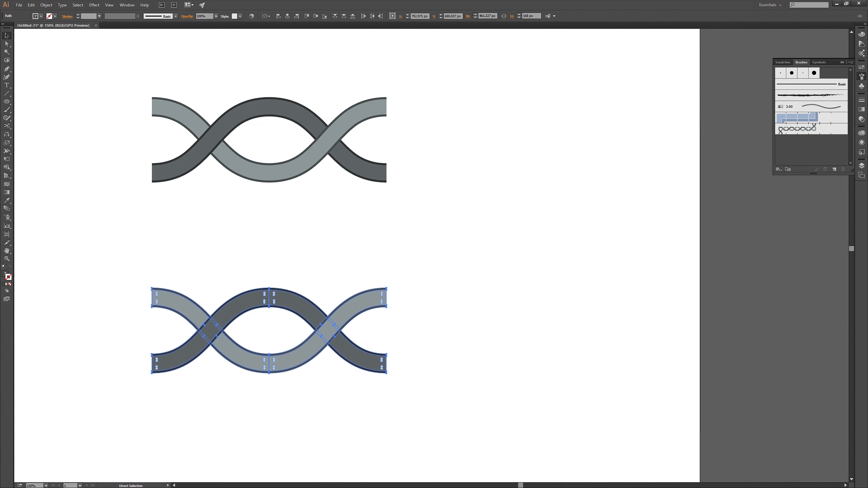
{"action": "key", "text": "ctrl+minus"}
{"action": "key", "text": "ctrl+minus"}
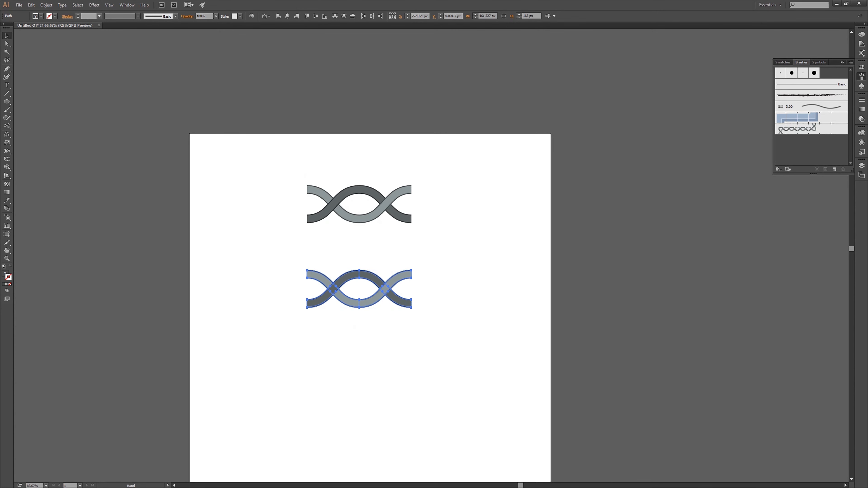
{"action": "left_click_drag", "start_coordinate": [478, 290], "coordinate": [513, 206]}
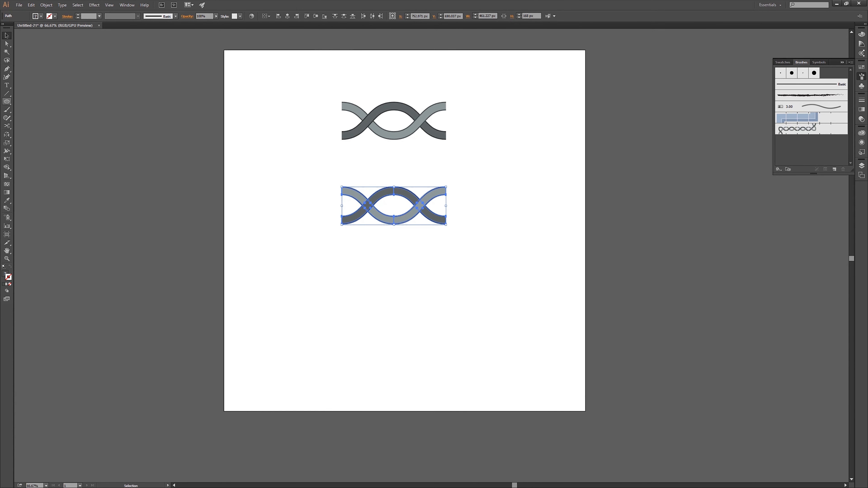
{"action": "left_click", "coordinate": [7, 102]}
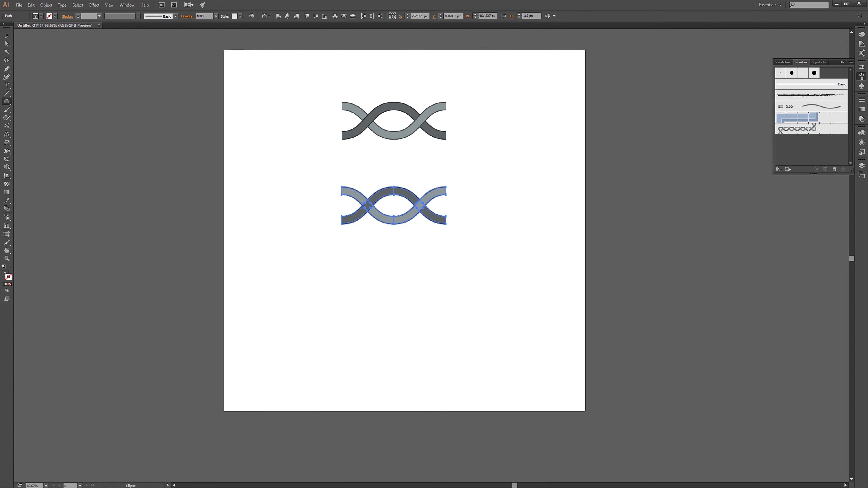
{"action": "left_click_drag", "start_coordinate": [271, 253], "coordinate": [475, 387]}
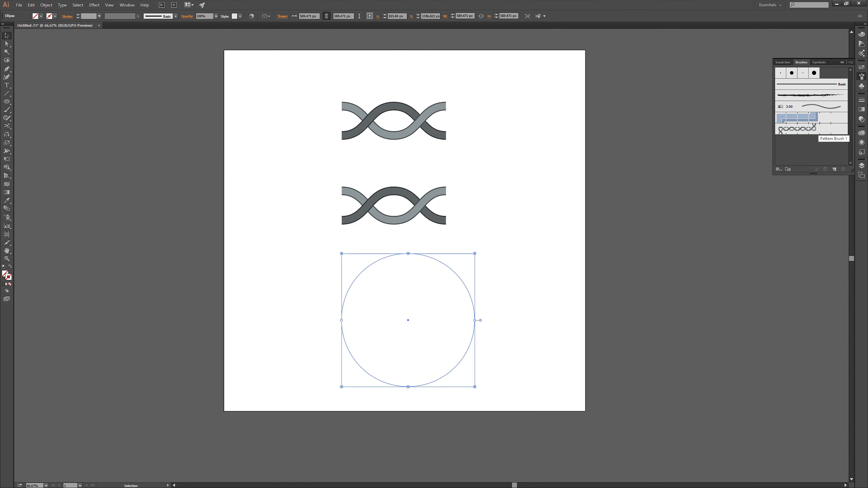
{"action": "left_click", "coordinate": [813, 129]}
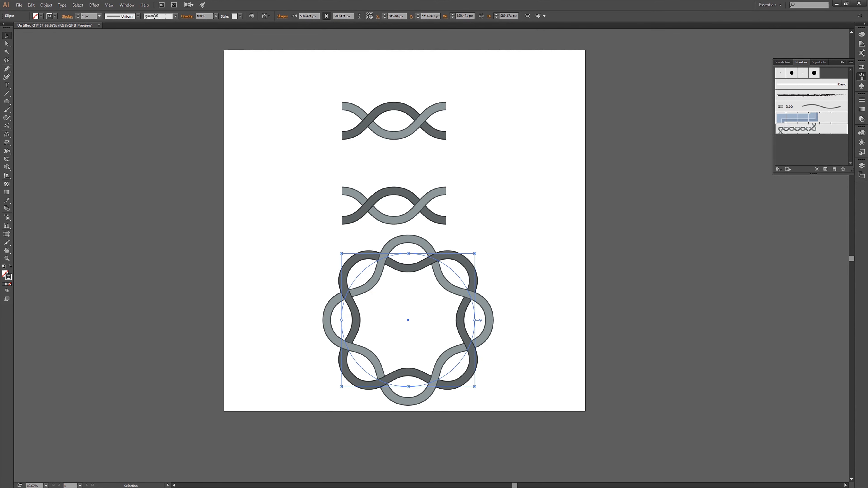